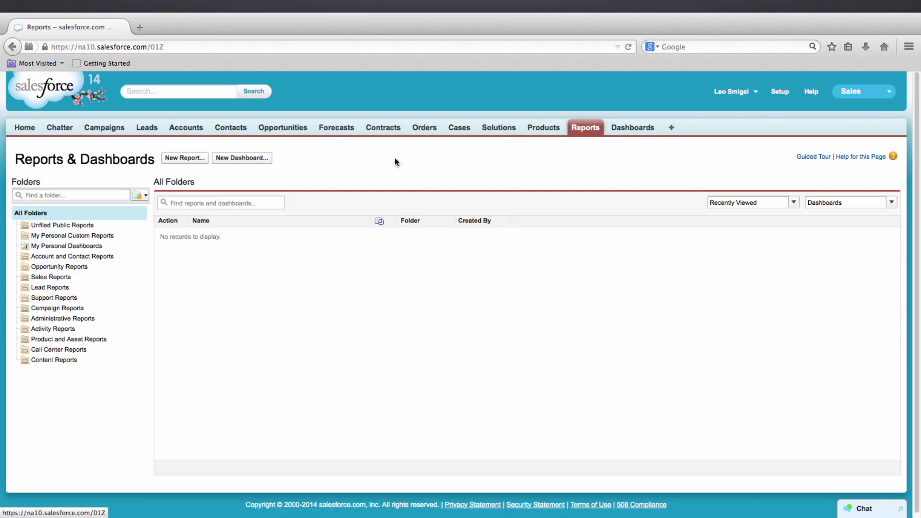
Create a new dashboard titled 'Sales Manager Dashboard', then close it choosing Save & Close.
left_click(242, 159)
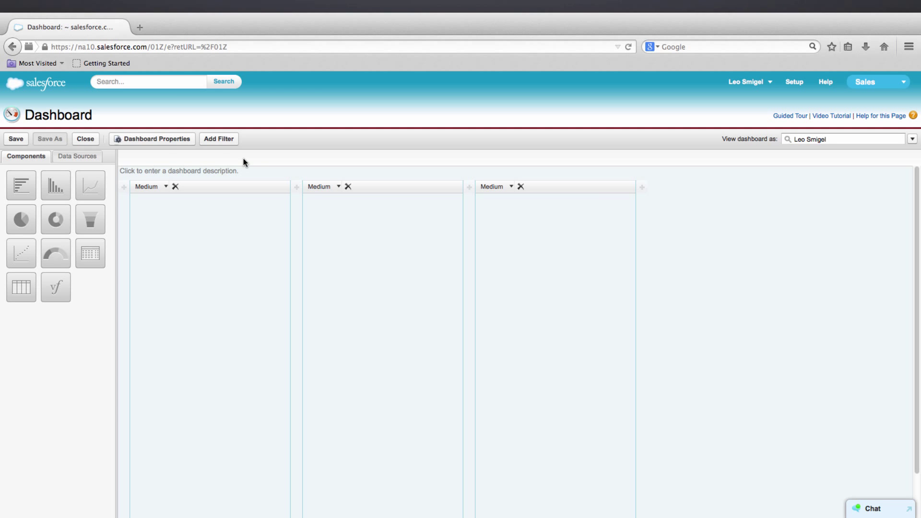
left_click(160, 140)
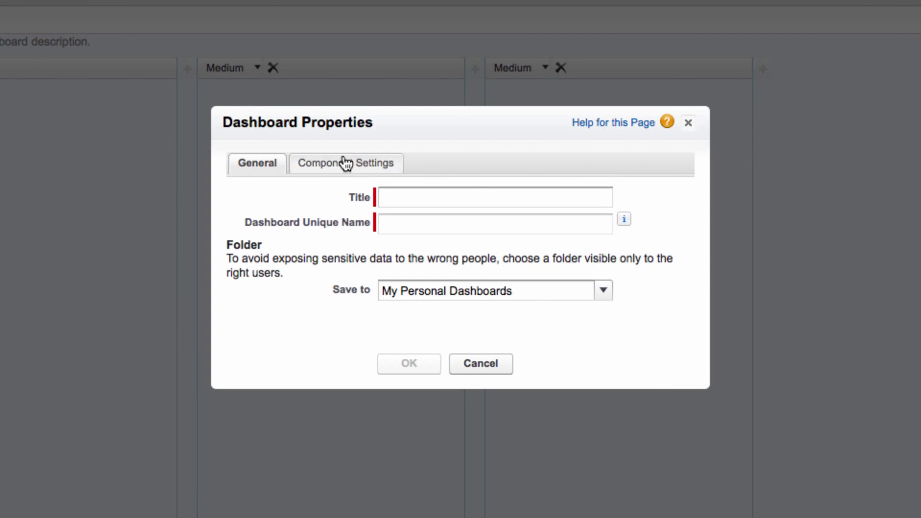
left_click(393, 190)
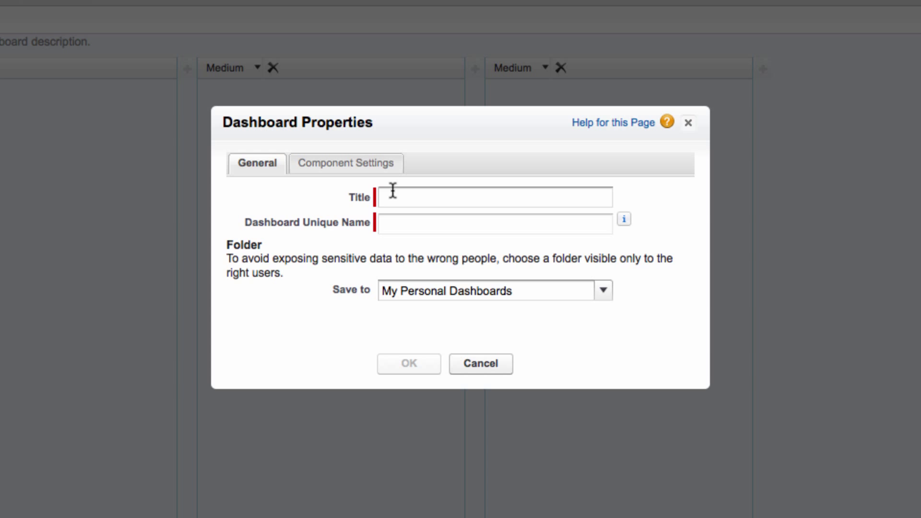
type("Sales Manager ")
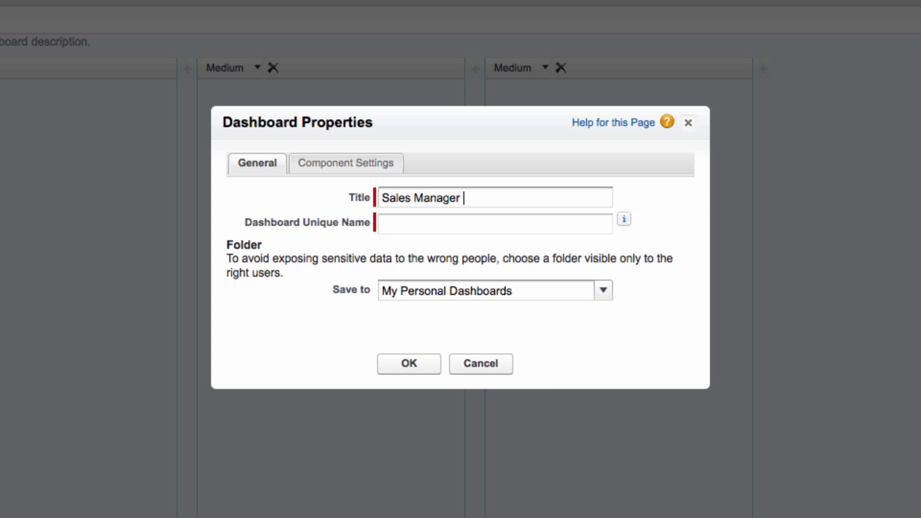
type("Dashboard")
key("Tab")
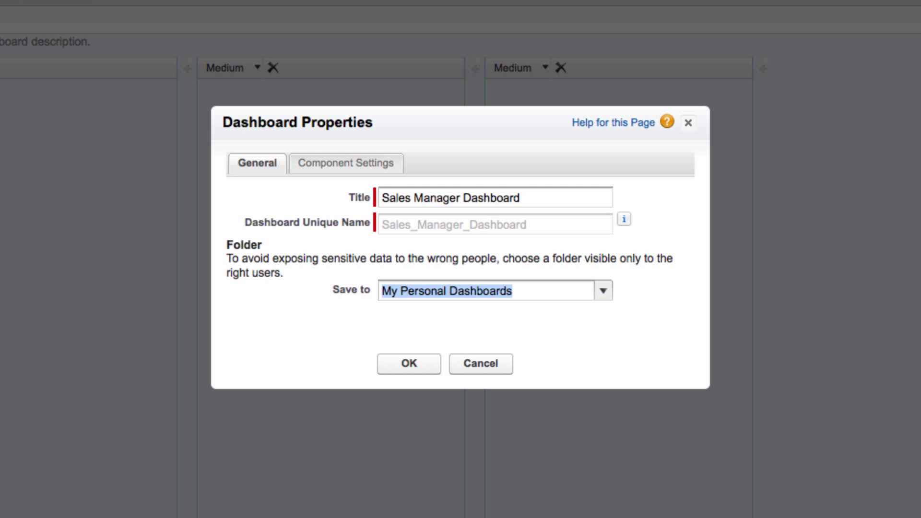
left_click(404, 363)
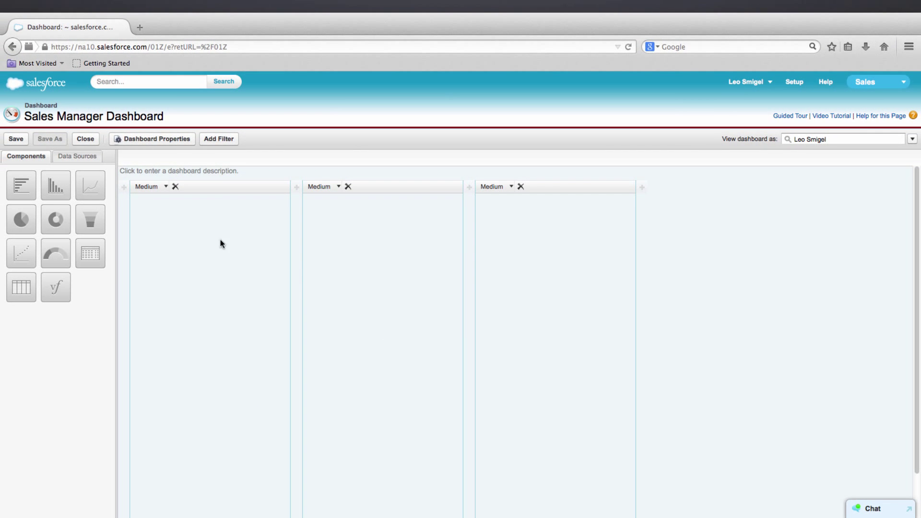
left_click(94, 139)
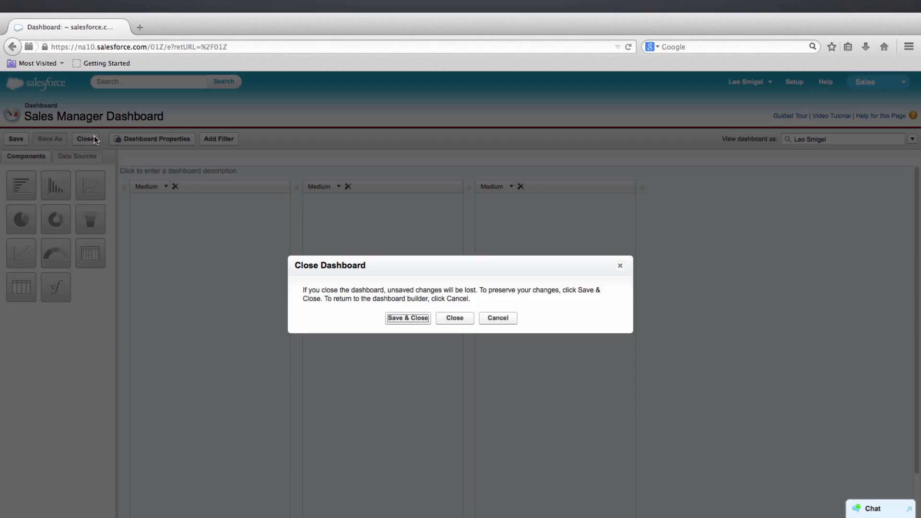
left_click(400, 318)
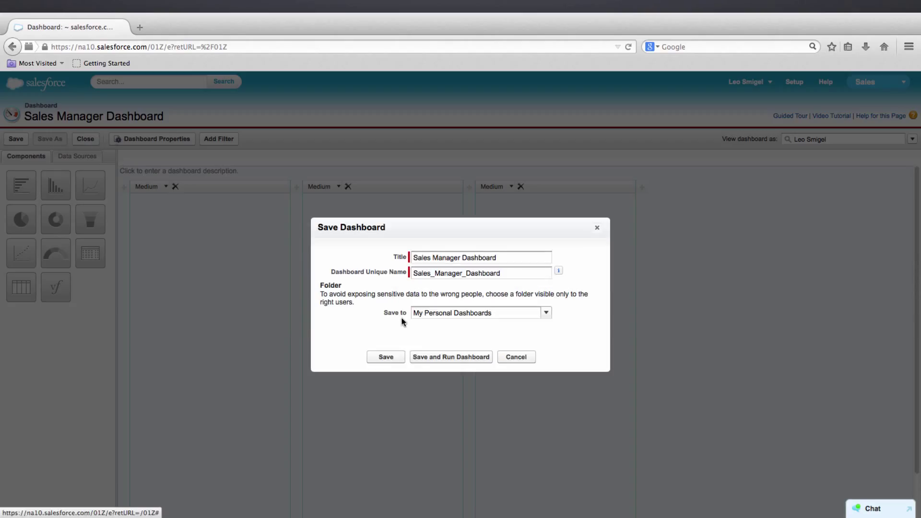
Save the dashboard to My Personal Dashboards and start a new report of type Opportunities.
left_click(395, 357)
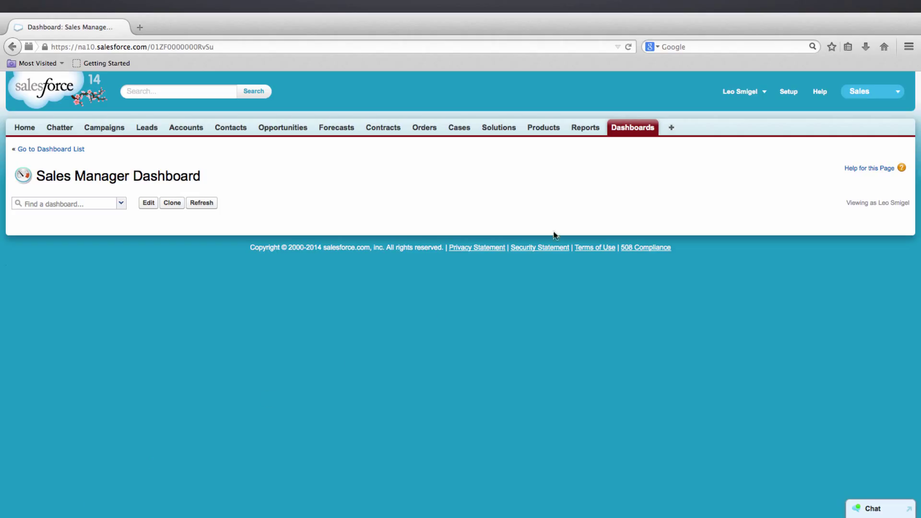
left_click(589, 130)
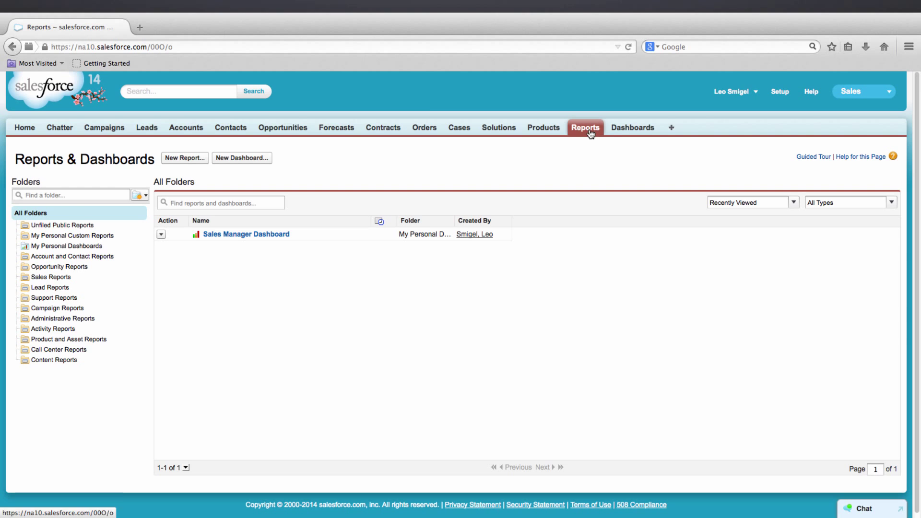
left_click(189, 158)
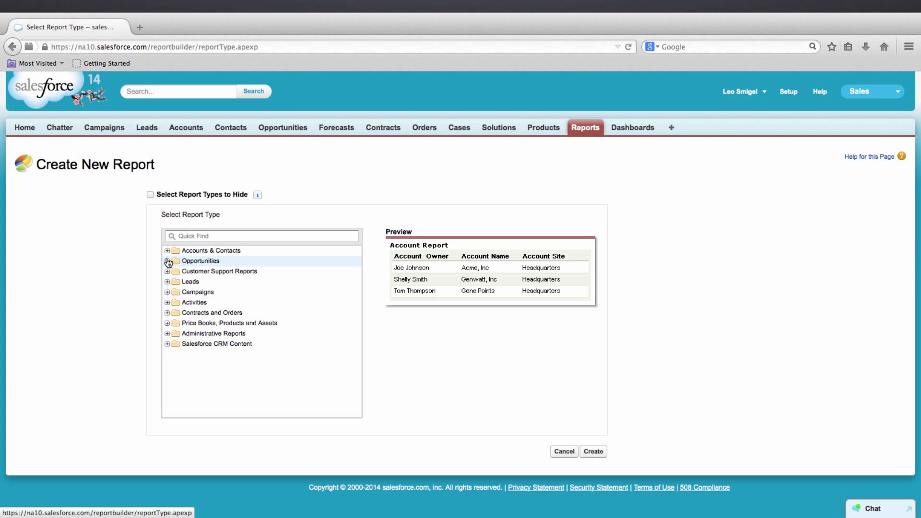
left_click(167, 261)
left_click(186, 276)
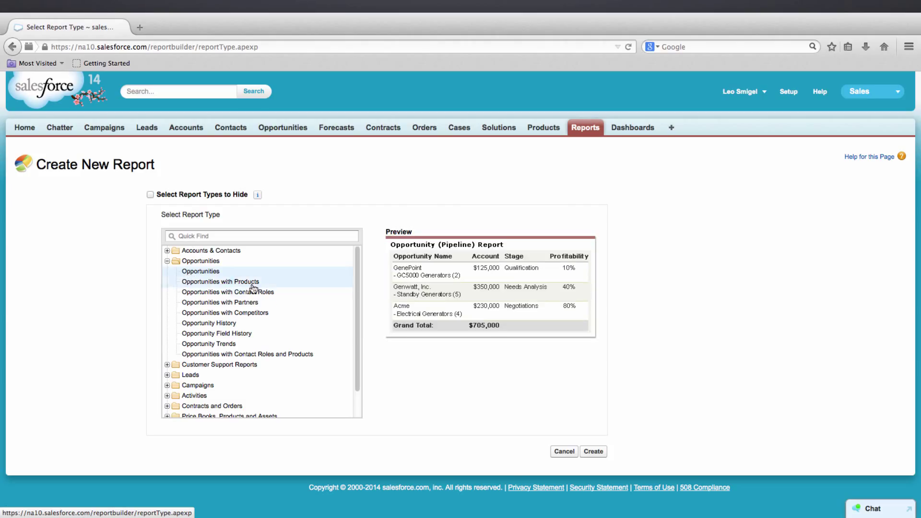
Create the Opportunities report and set Opportunity Status to Closed Won.
left_click(594, 451)
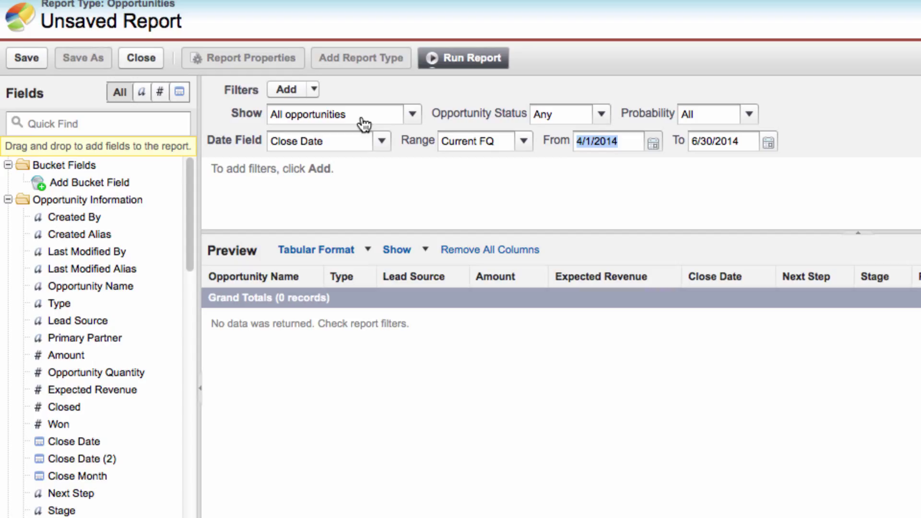
left_click(602, 117)
left_click(589, 190)
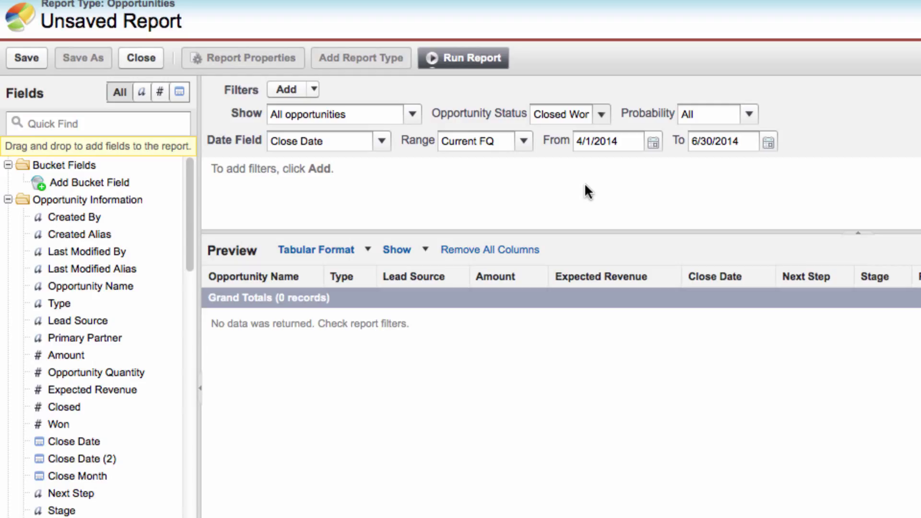
Change the Close Date range to 4/1/2012 through 6/30/2012.
left_click(615, 141)
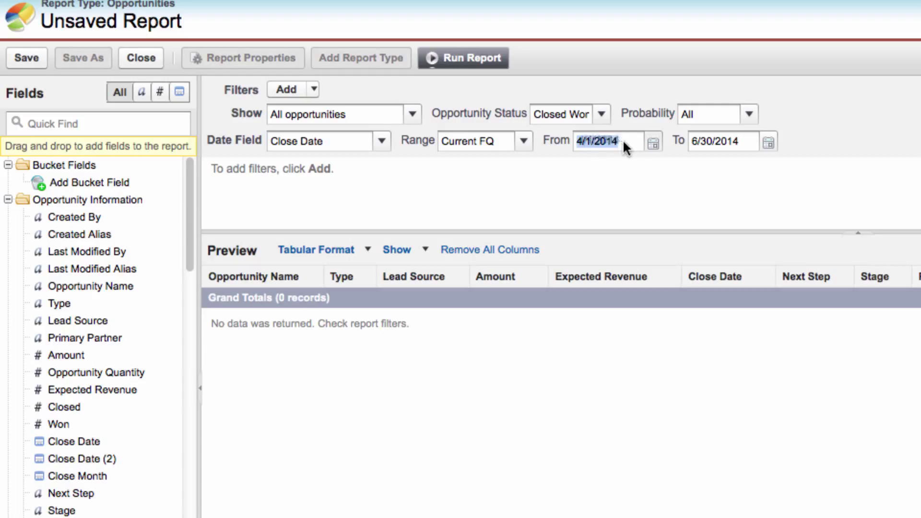
left_click(624, 143)
key("BackSpace")
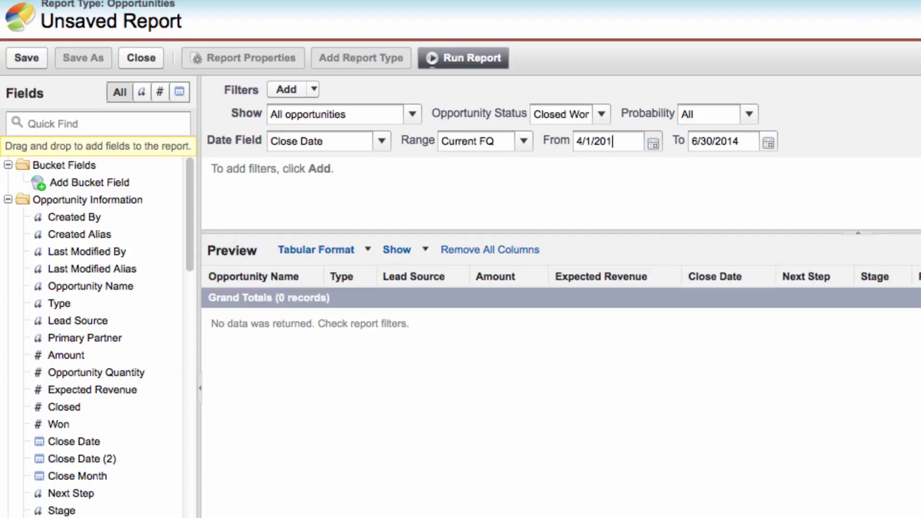
type("2")
left_click(744, 141)
key("BackSpace")
type("2")
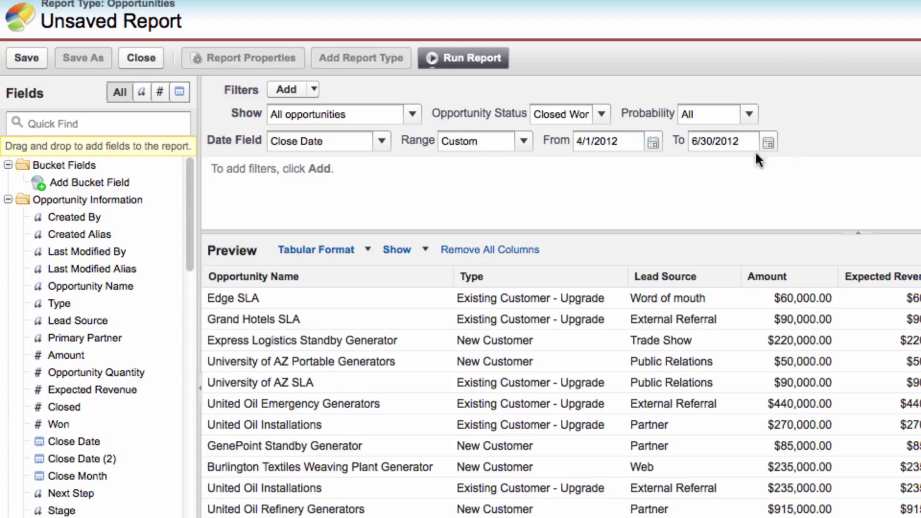
Switch the report to Summary format grouped by Close Month.
left_click(369, 250)
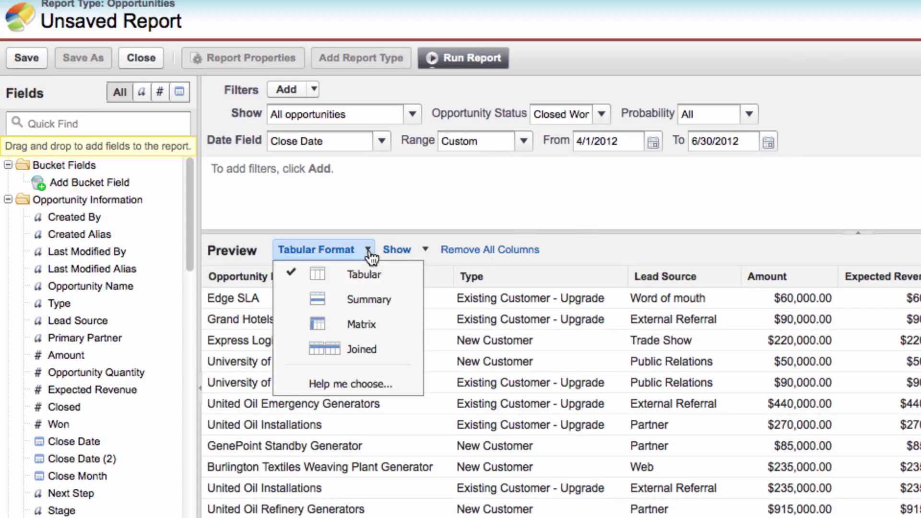
left_click(363, 299)
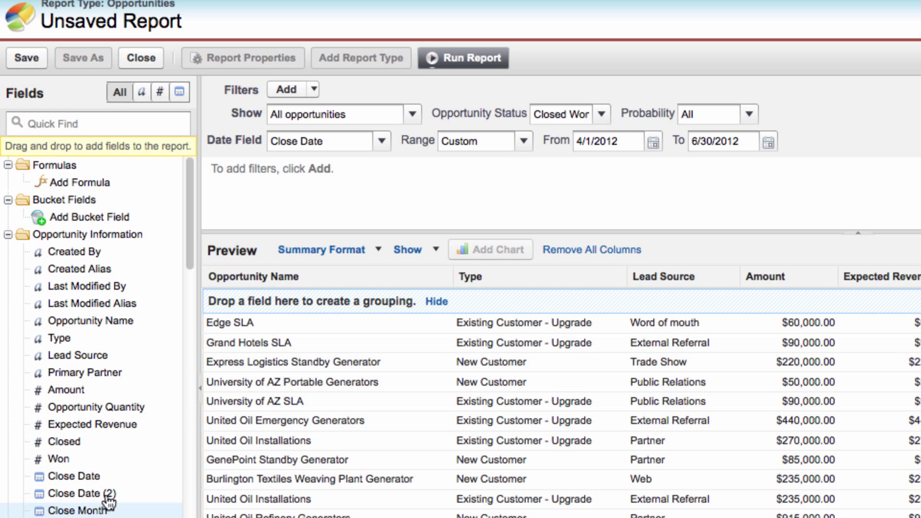
left_click_drag(67, 512, 485, 300)
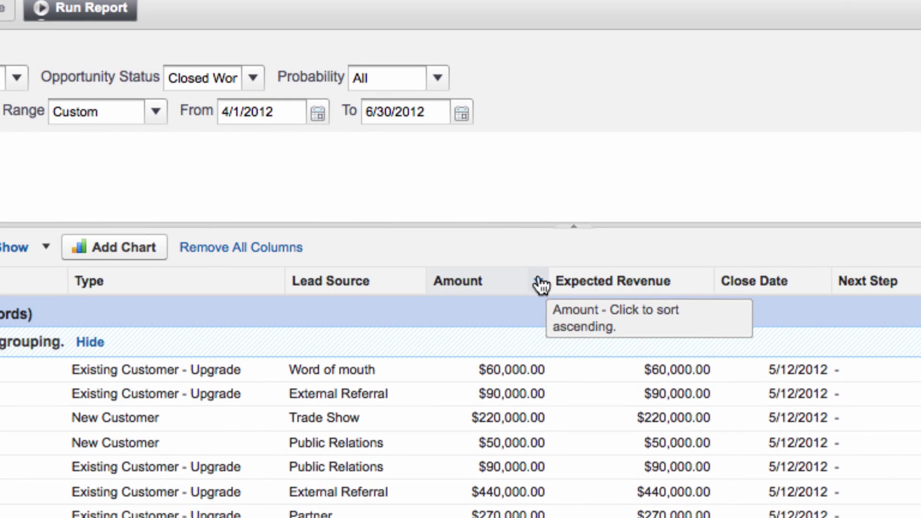
Summarize the Amount column with a Sum total.
left_click(538, 282)
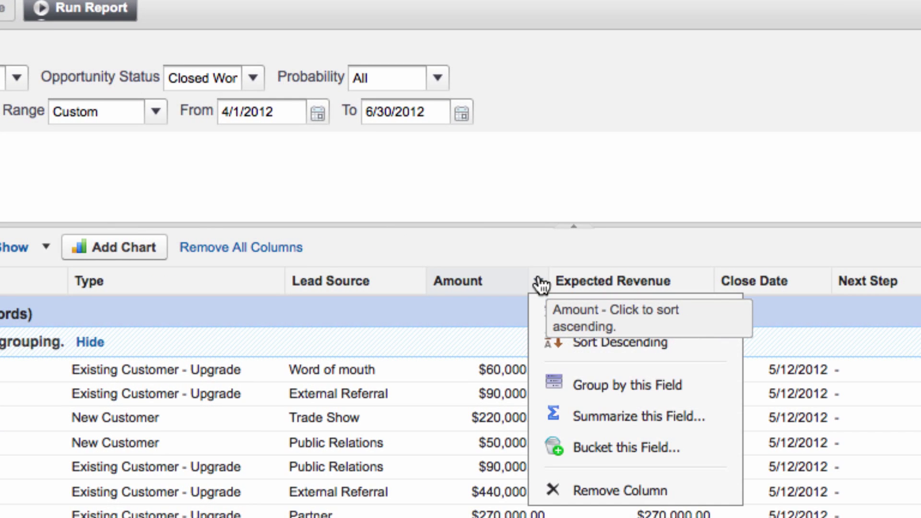
left_click(571, 417)
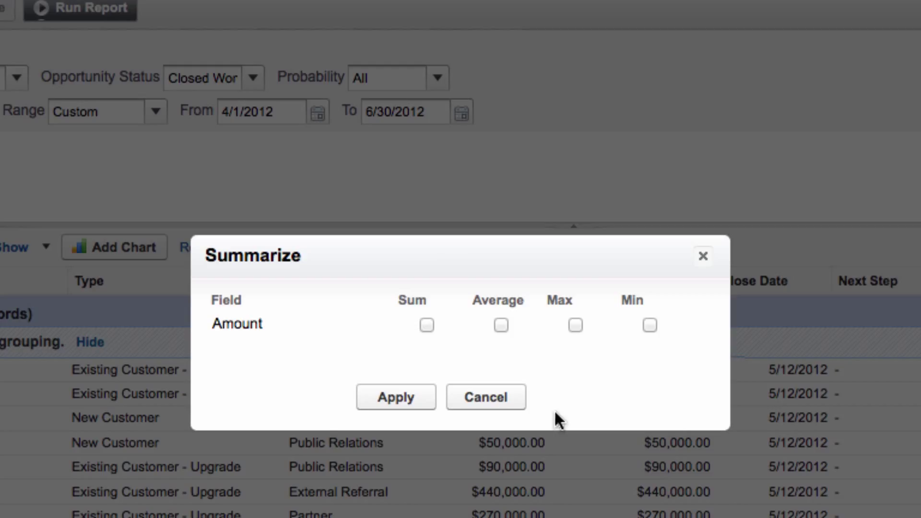
left_click(426, 326)
left_click(402, 397)
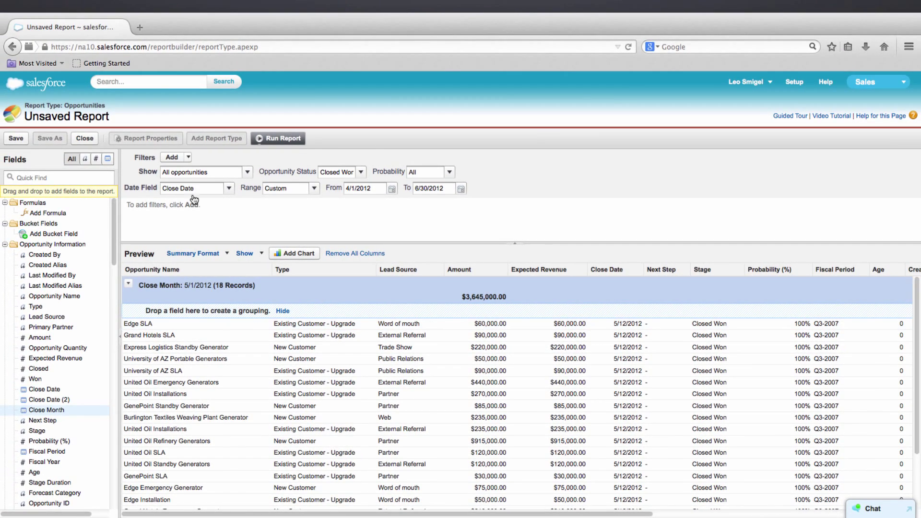
Save the report as 'Closed Sales This Quarter' in My Personal Custom Reports.
left_click(16, 138)
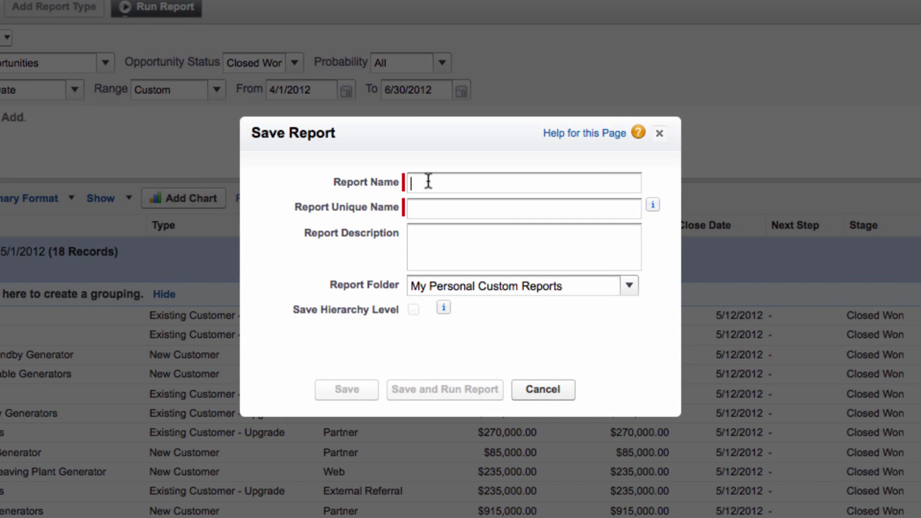
type("Closed Sales This Quarter")
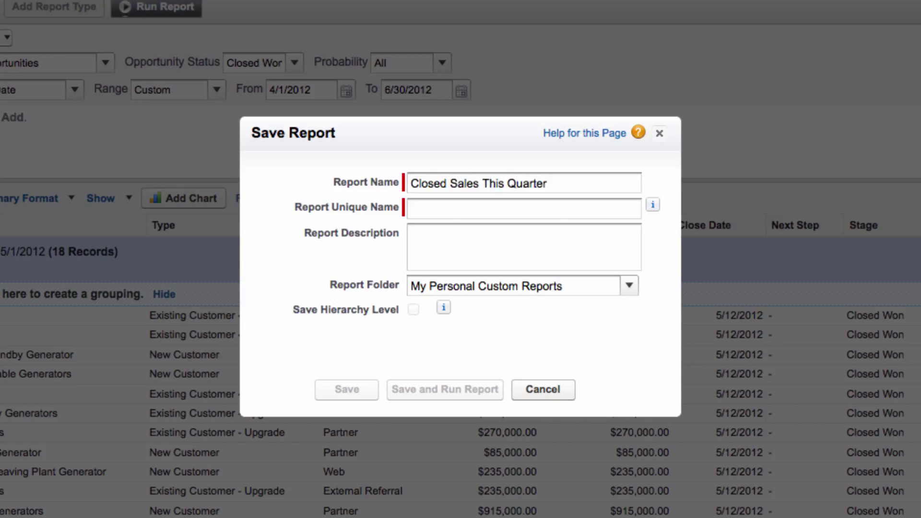
key("Tab")
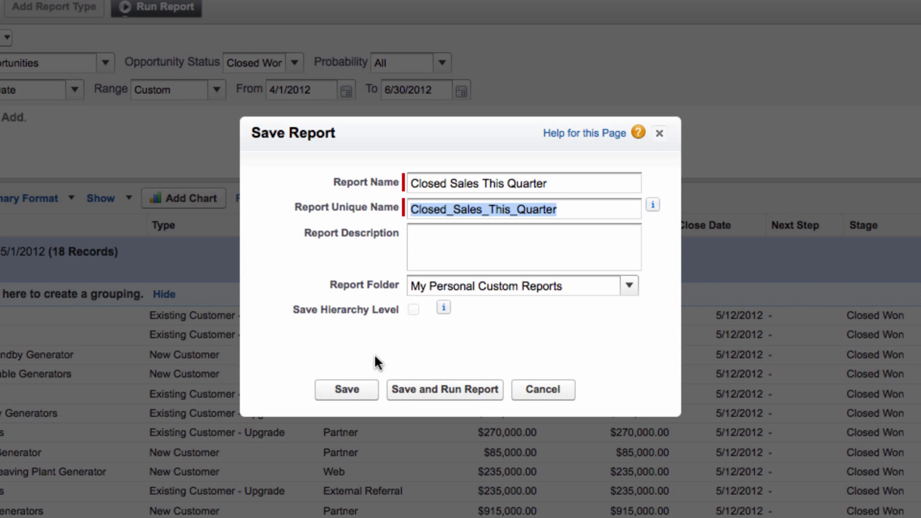
left_click(344, 391)
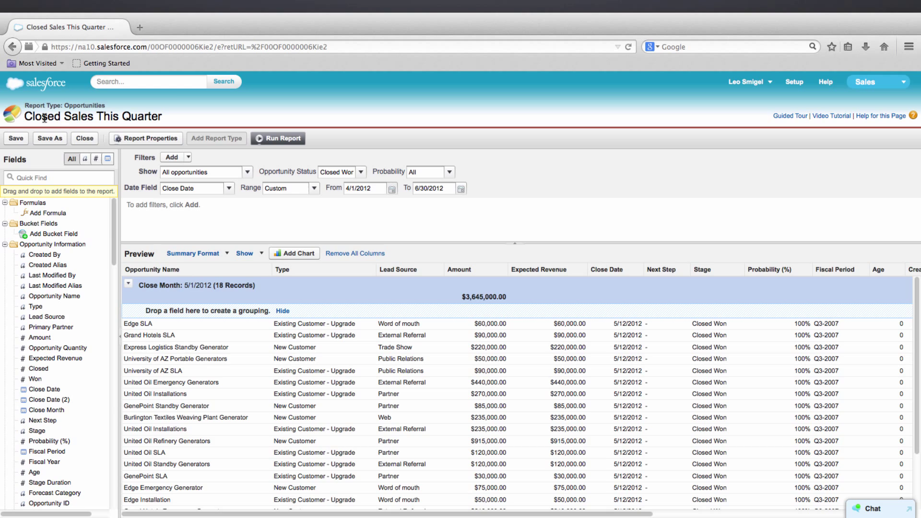
Close the report, edit Sales Manager Dashboard, and place a Gauge in the first column.
left_click(89, 136)
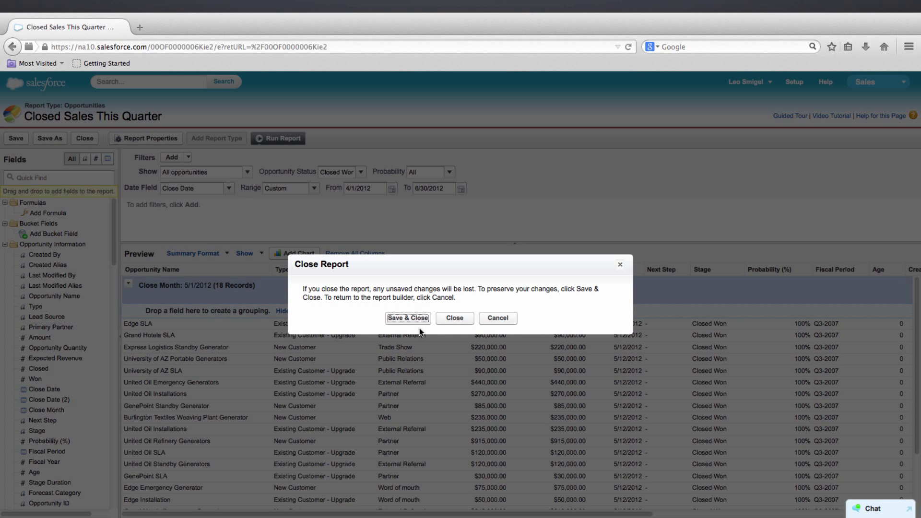
left_click(415, 319)
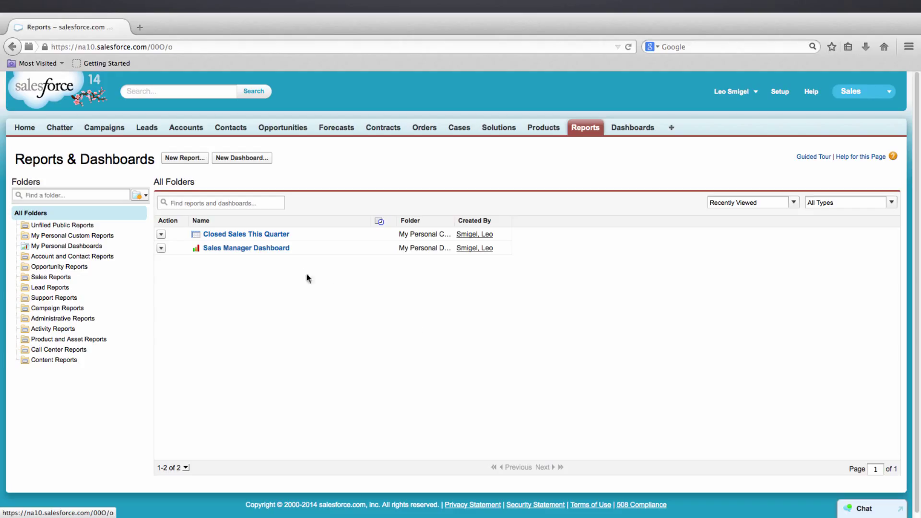
left_click(244, 249)
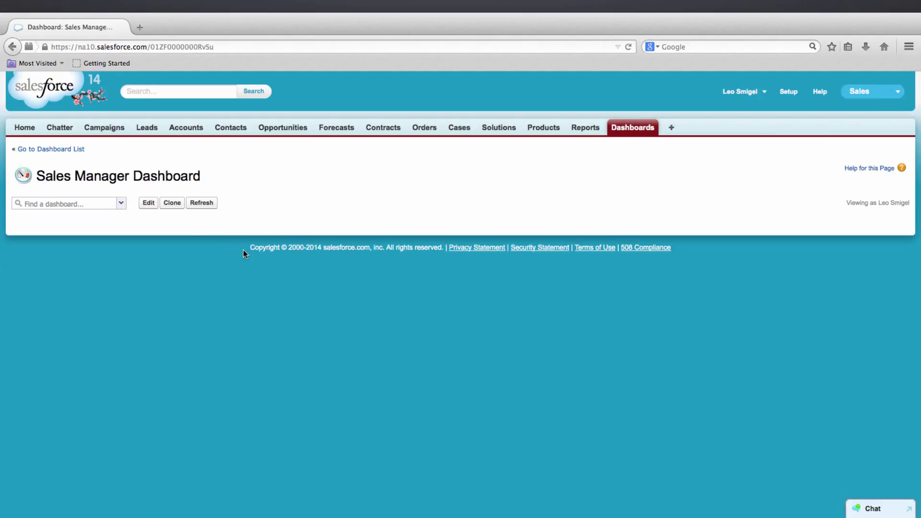
left_click(148, 204)
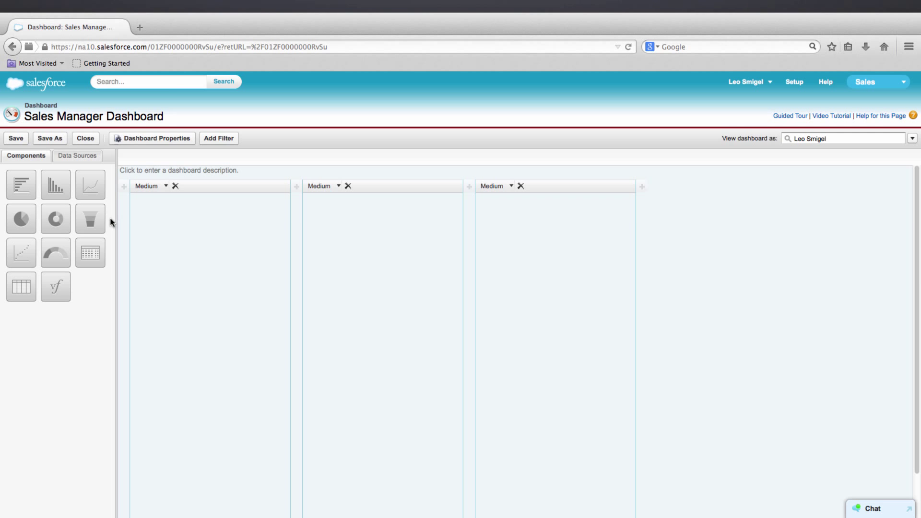
left_click_drag(55, 256, 186, 226)
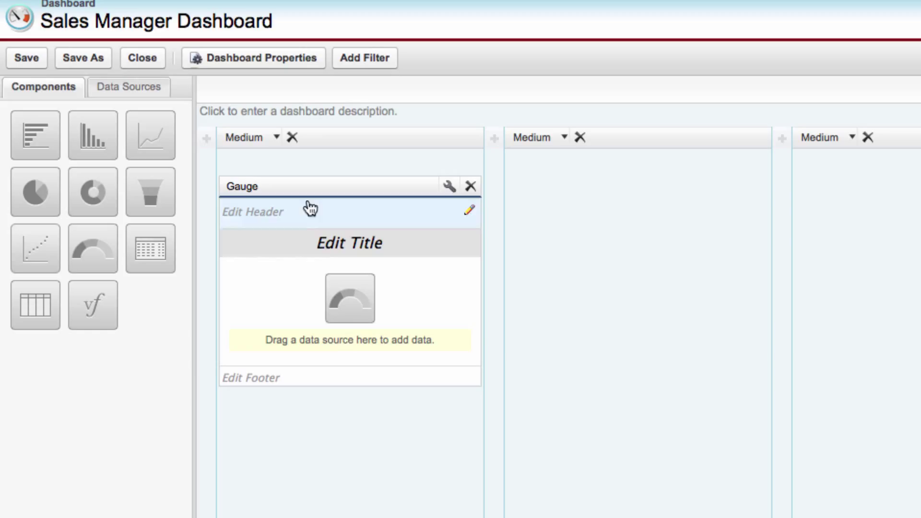
left_click(337, 342)
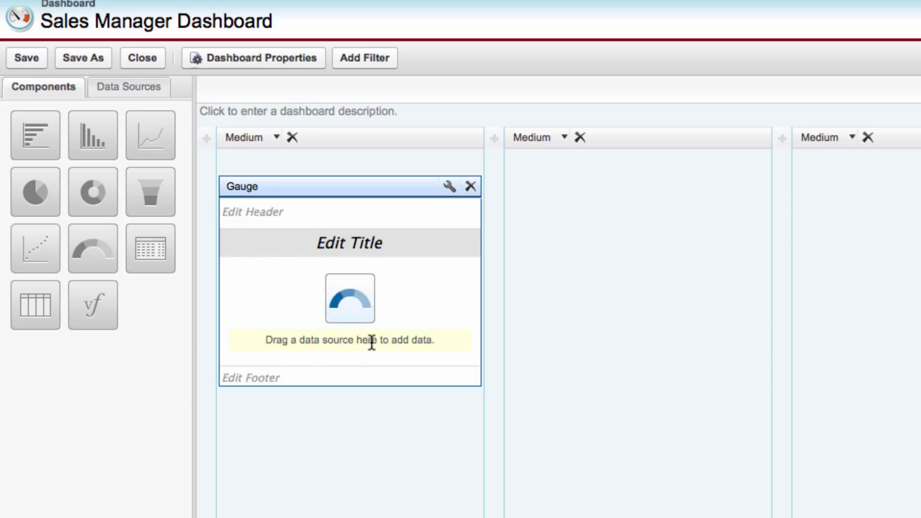
Search data sources for 'Closed Sales' and drop the Closed Sales This Quarter report onto the gauge.
left_click(130, 85)
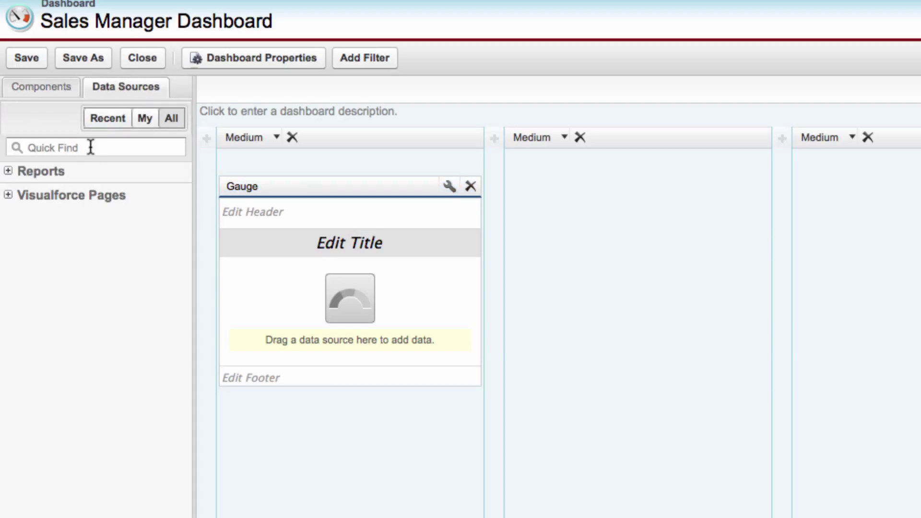
left_click(8, 171)
left_click(9, 172)
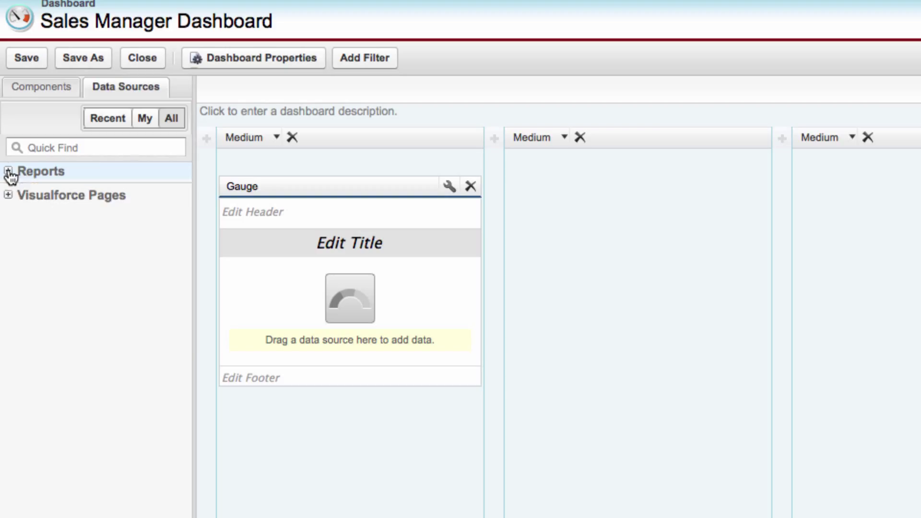
left_click(50, 148)
type("Co")
key("BackSpace")
key("BackSpace")
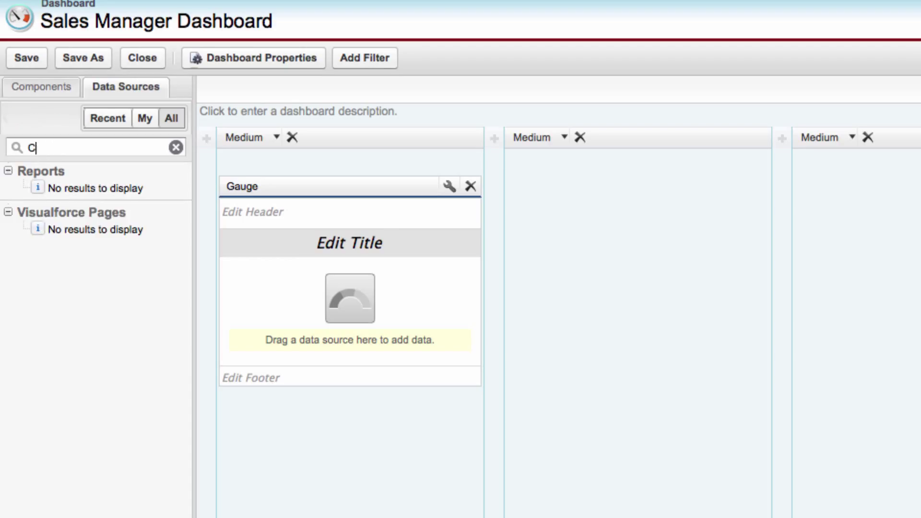
type("Clo")
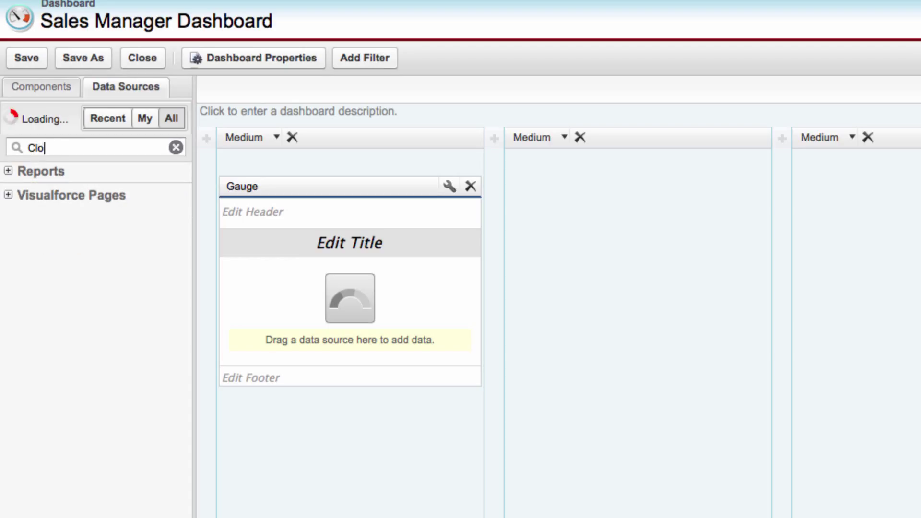
type("sed Sales")
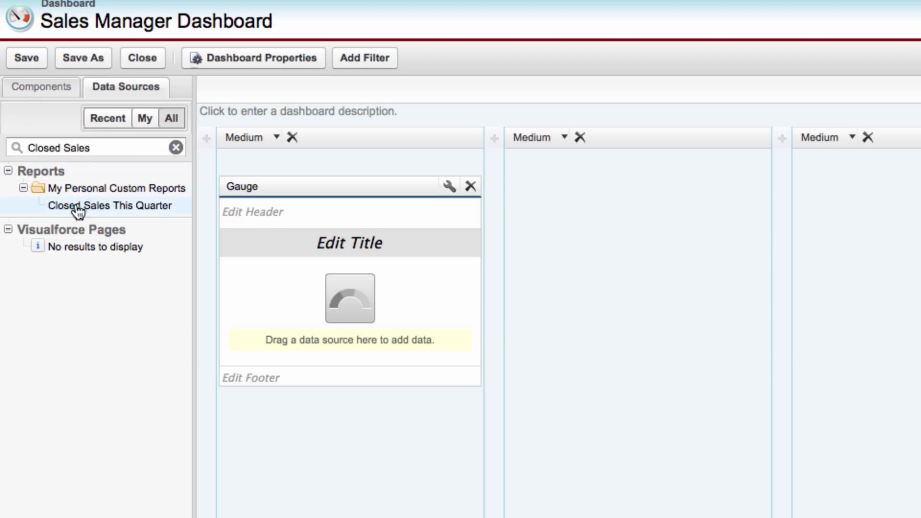
left_click_drag(69, 207, 328, 294)
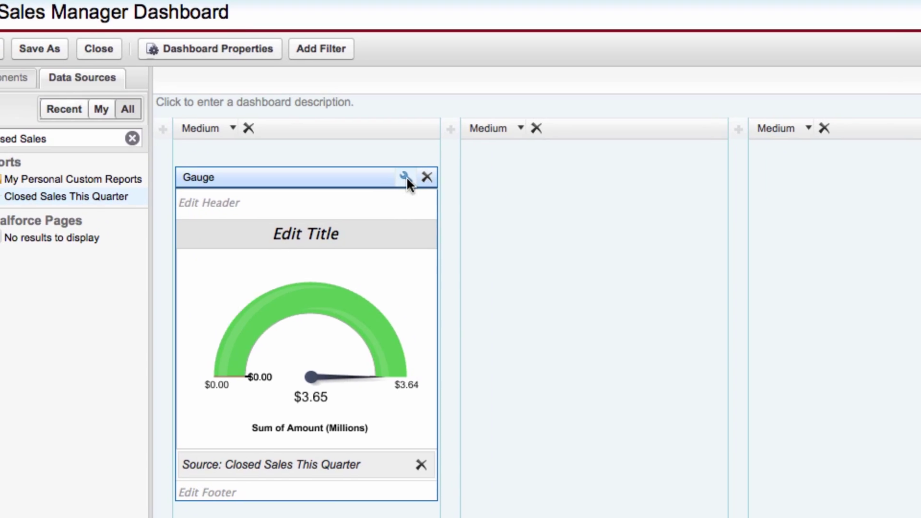
Set gauge Breakpoint 1 to 2000000, Breakpoint 2 to 4000000 and Maximum to 6000000.
left_click(449, 187)
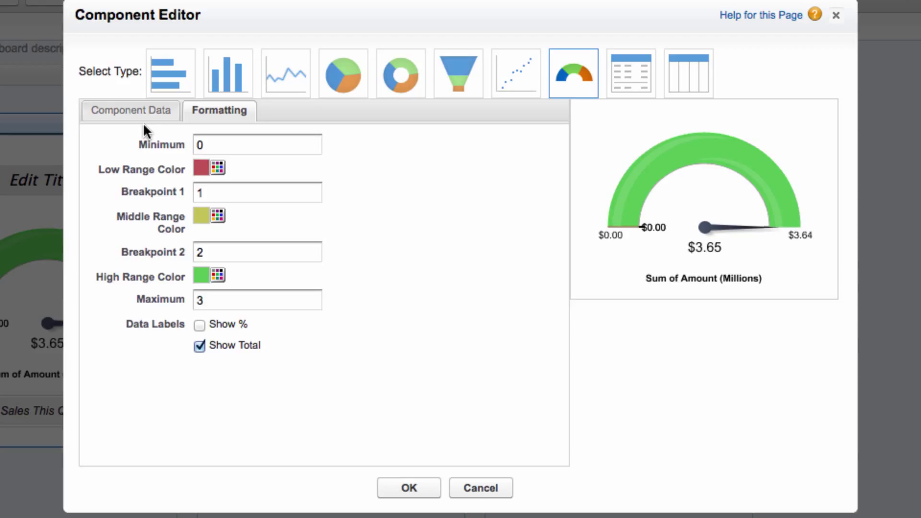
double_click(204, 194)
type("2000")
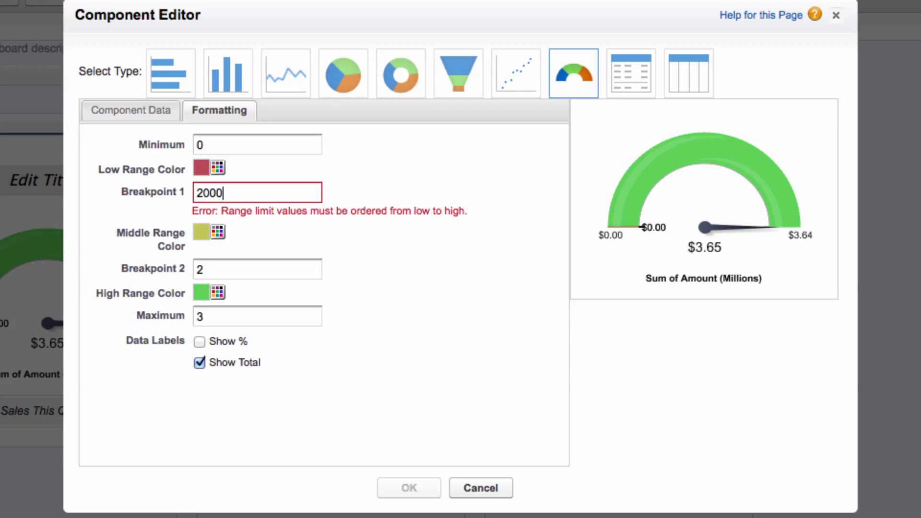
type("000")
left_click_drag(214, 268, 186, 270)
type("4000000")
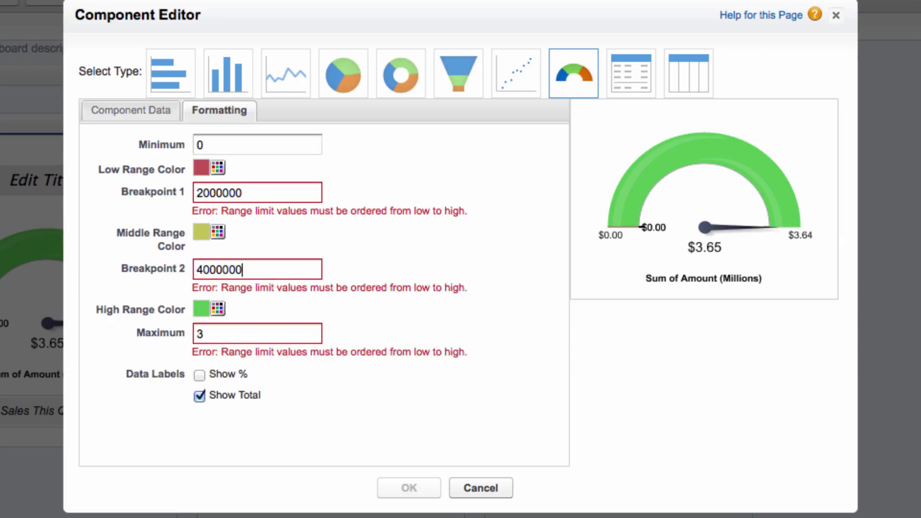
left_click(213, 339)
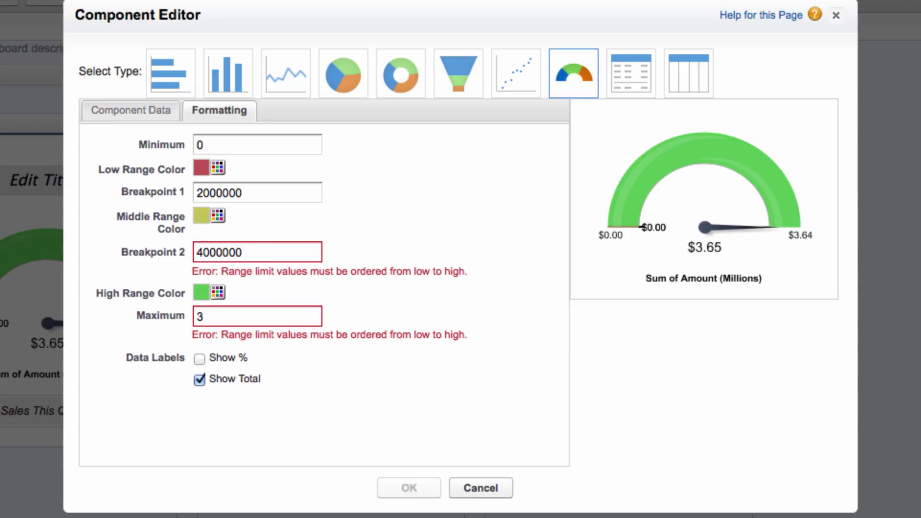
left_click(255, 312)
key("super+a")
type("6000000")
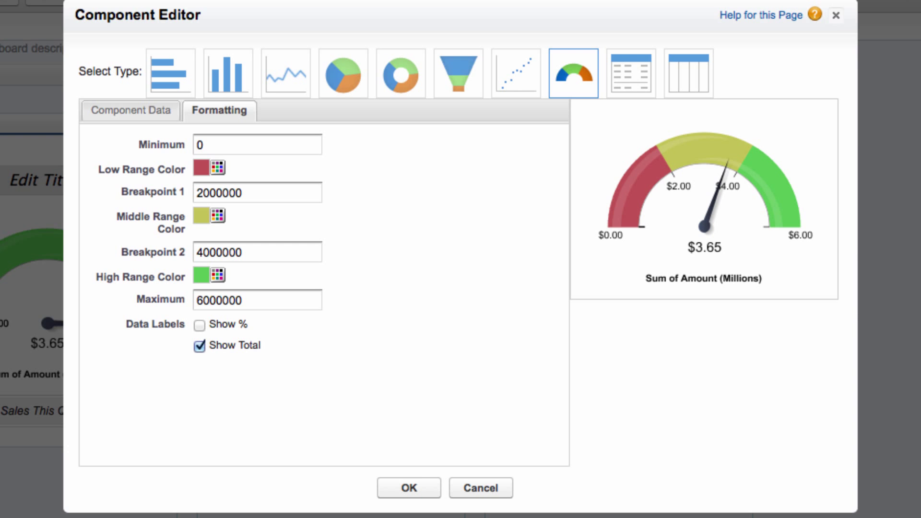
left_click(421, 485)
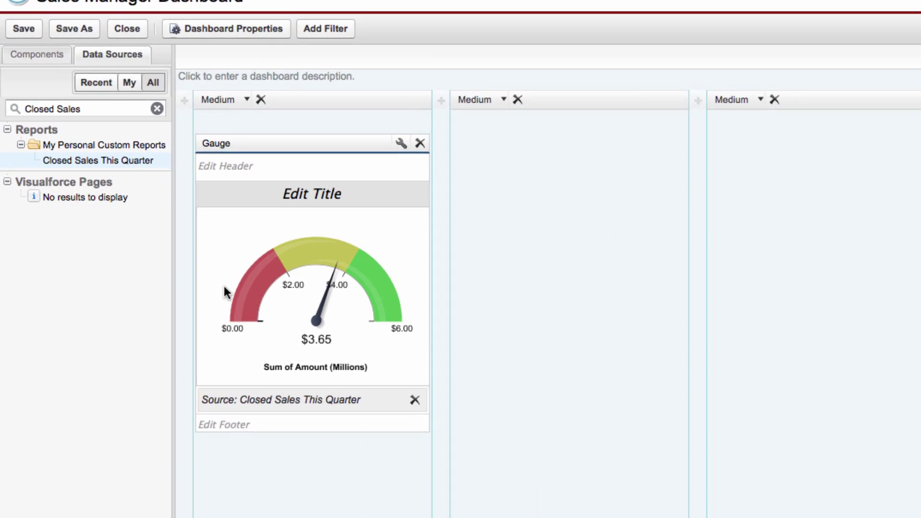
Enter gauge header 'Closed Sales', title 'Sales vs. Quota' and footer 'Sales for the Current Fiscal Quarter'.
left_click(160, 234)
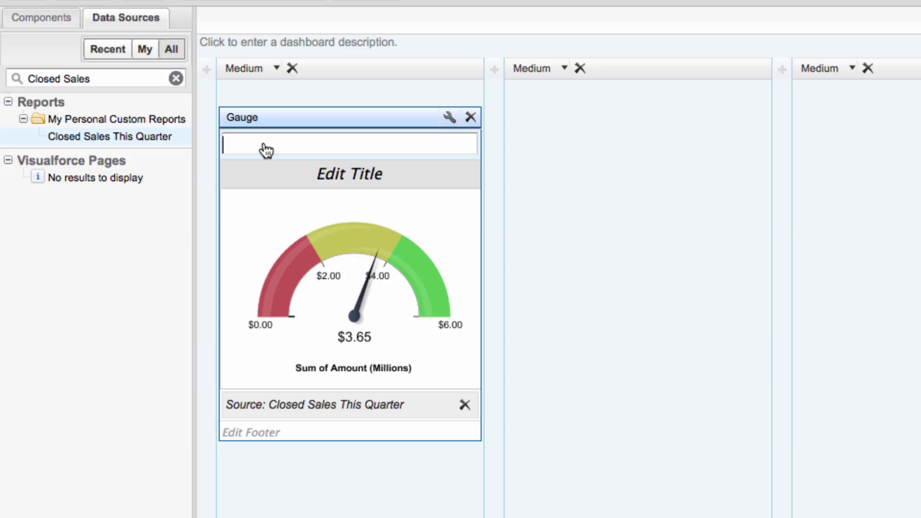
type("Closed Sales")
left_click(250, 175)
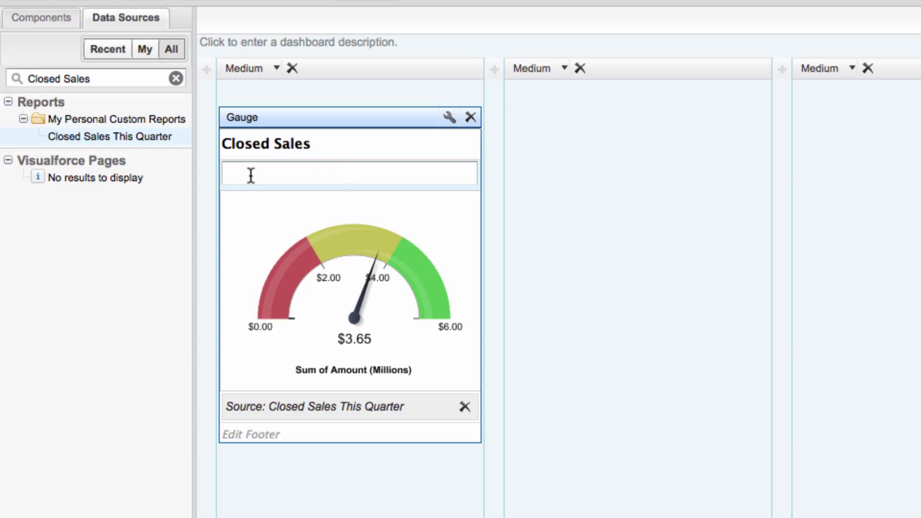
type("Sales vs. Quota")
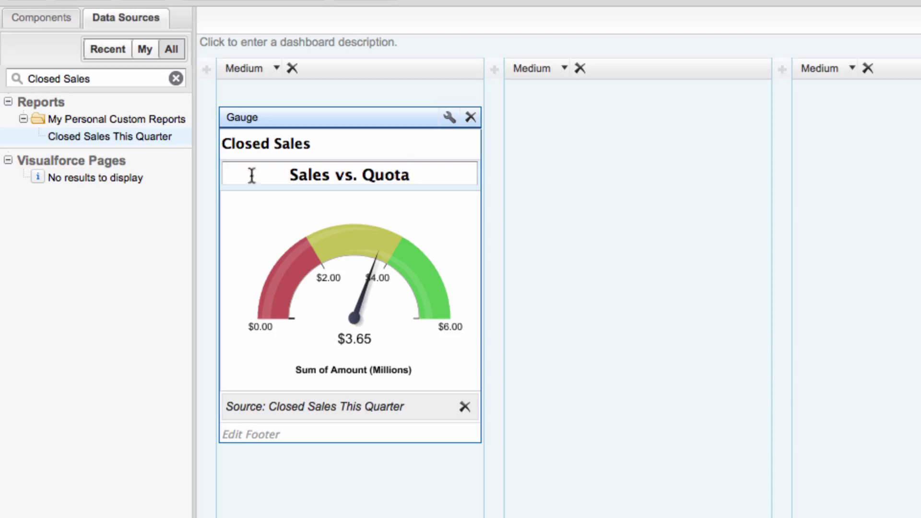
left_click(300, 436)
type("Sales t")
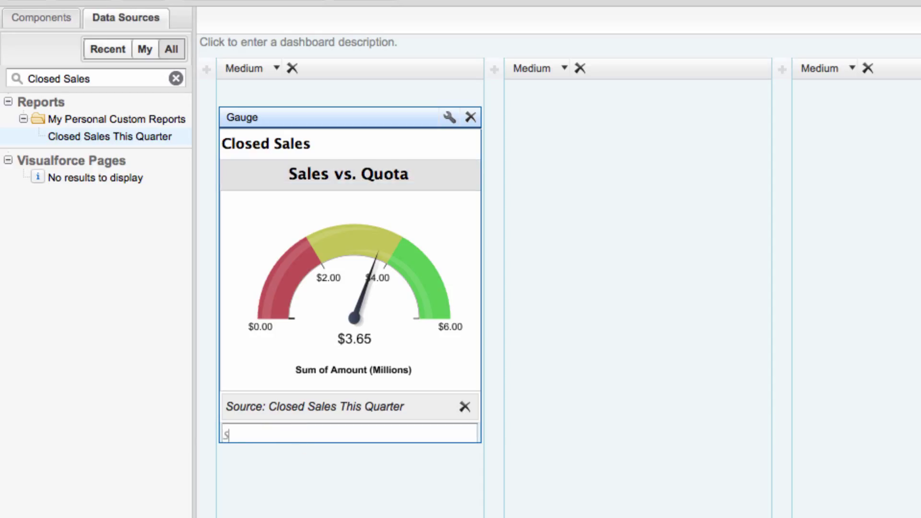
type("or the Current Fiscal Quarter")
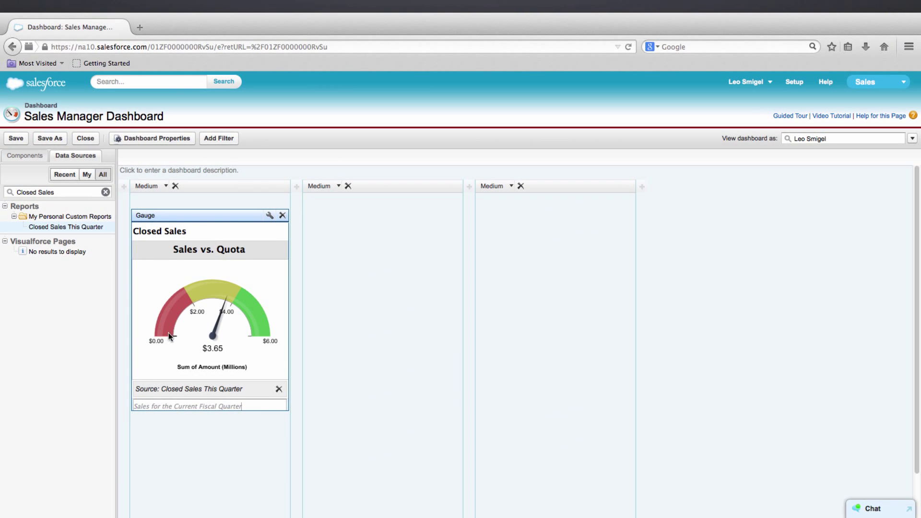
Save the dashboard, then close the editor with Save & Close.
left_click(19, 139)
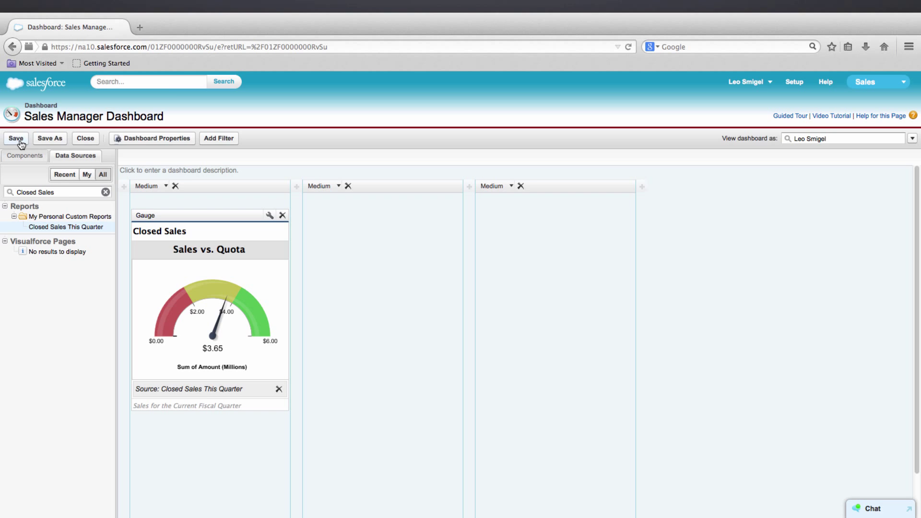
left_click(85, 139)
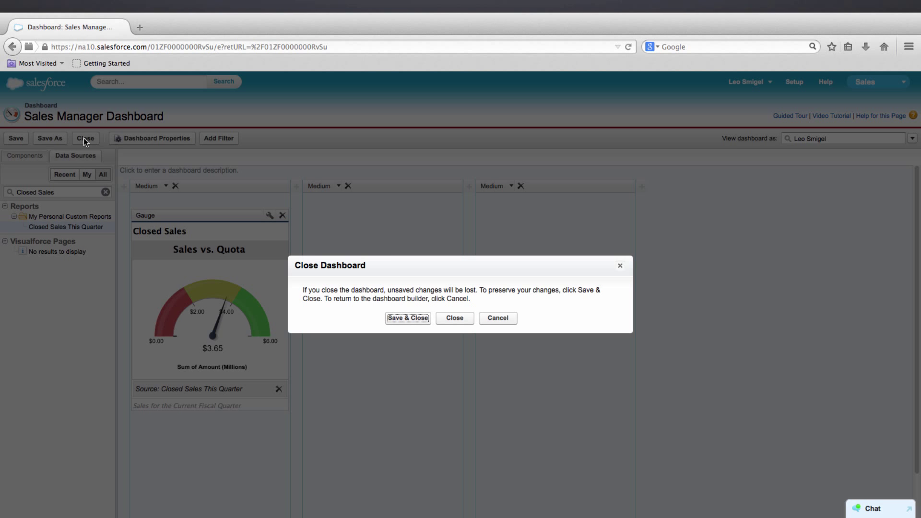
left_click(398, 318)
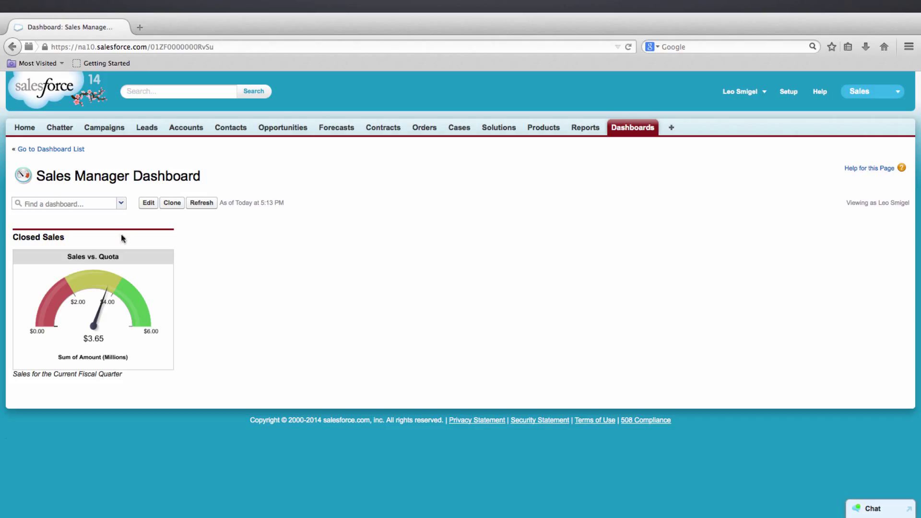
Edit the dashboard, add an Industry field filter, and enter Banking, Finance, Healthcare, Not For Profit, Retail as the first value.
left_click(149, 203)
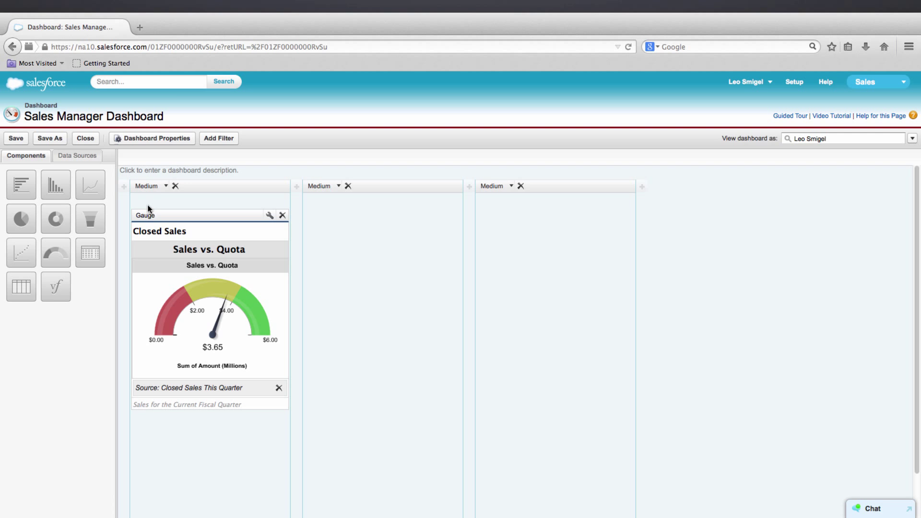
left_click(225, 139)
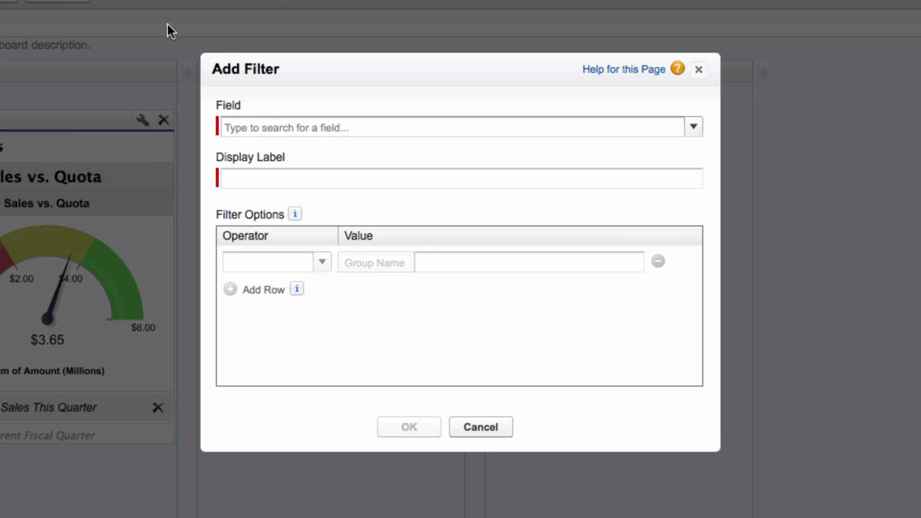
left_click(256, 124)
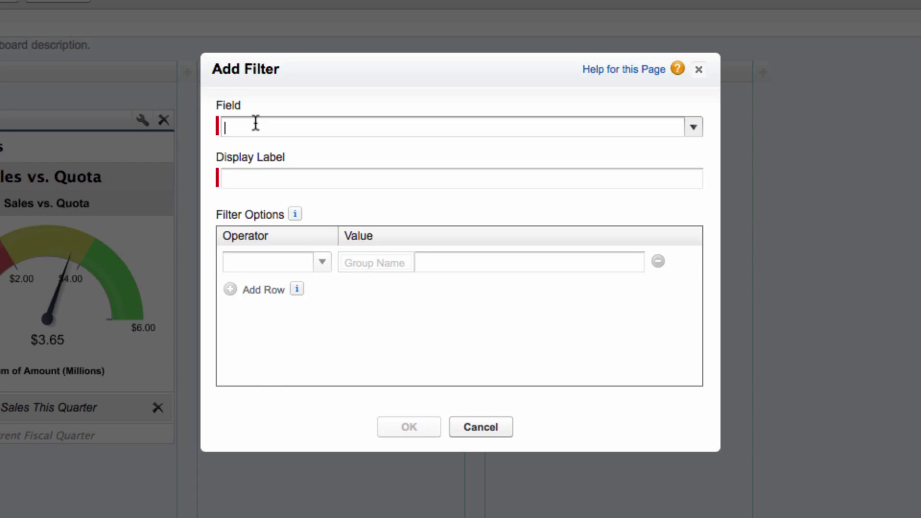
type("Indust")
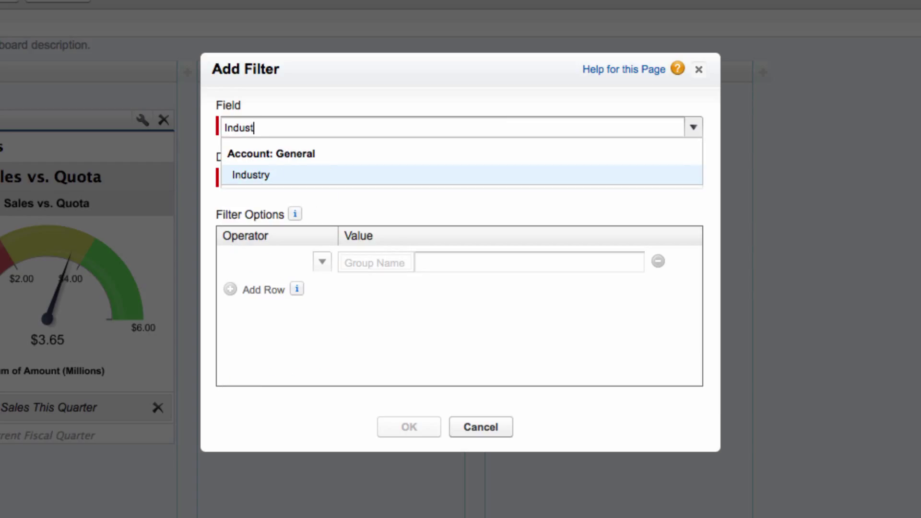
left_click(248, 172)
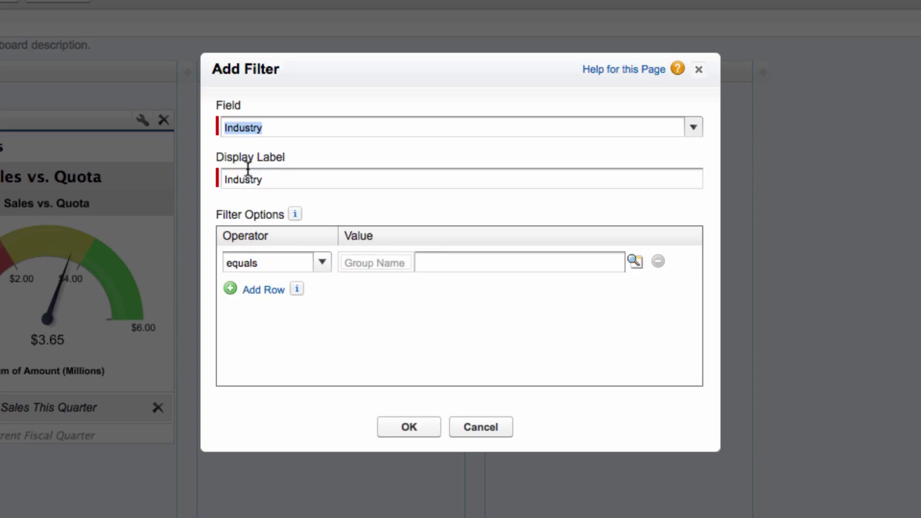
left_click(442, 262)
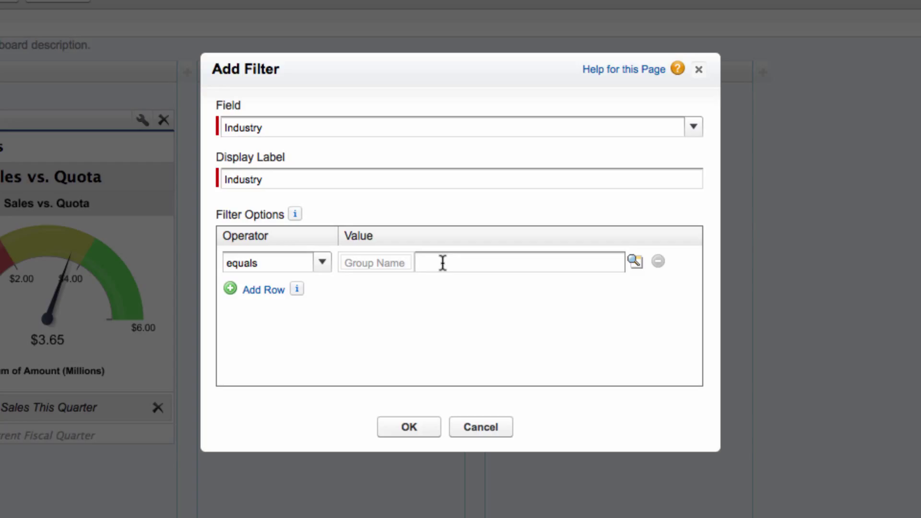
type("Banking, Finance, Health")
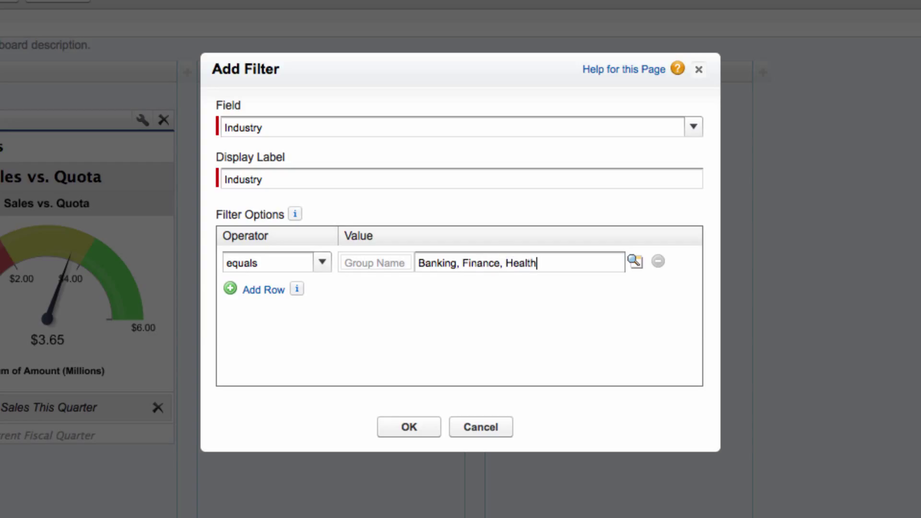
type("care, Not For Profi")
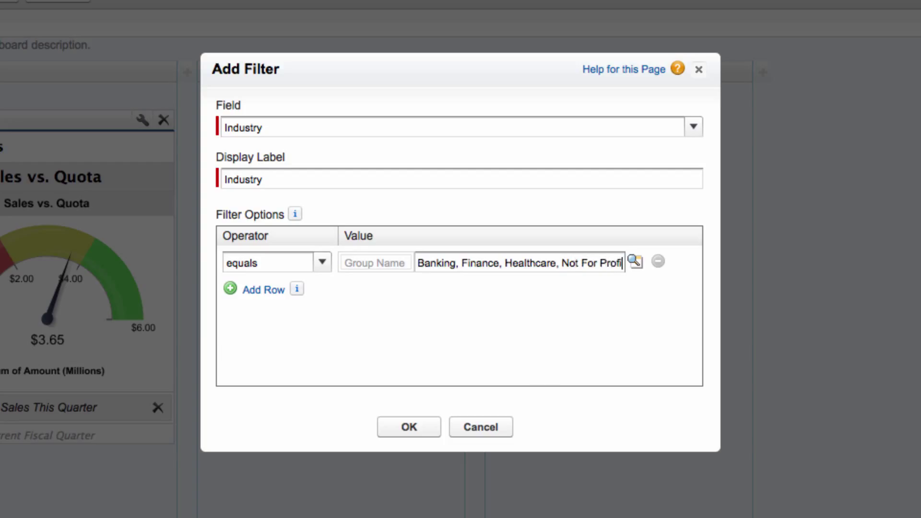
type("t, Retail")
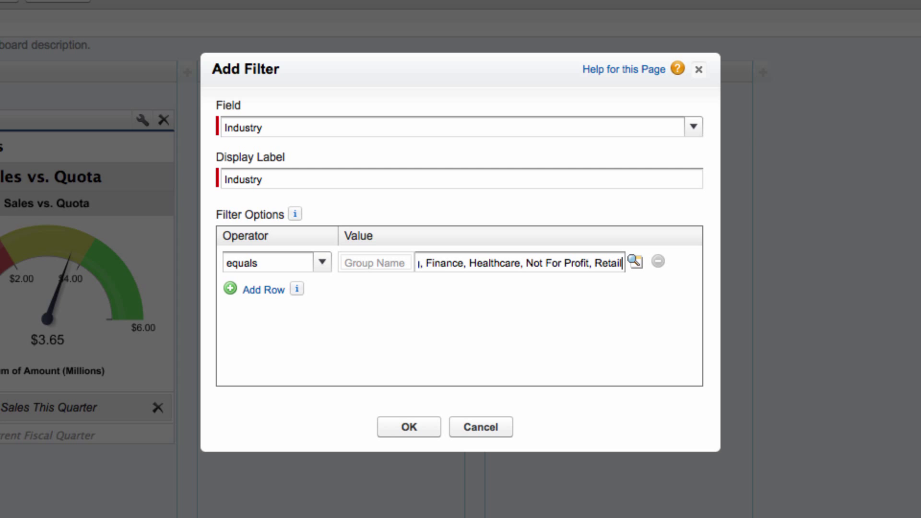
Add a second Industry row with Apparel, Hospitality, Recreation and Retail picked from the value list.
left_click(631, 262)
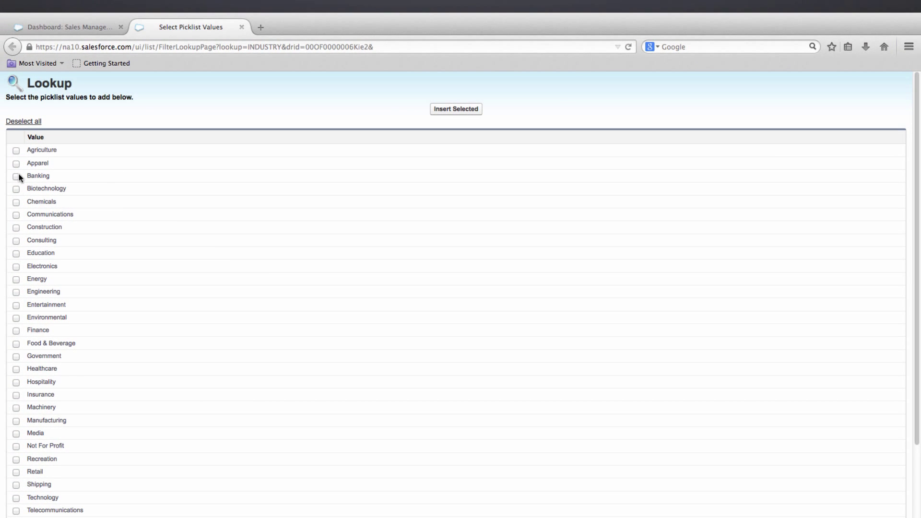
left_click(242, 27)
left_click(16, 165)
left_click(16, 382)
left_click(17, 459)
left_click(16, 472)
left_click(455, 109)
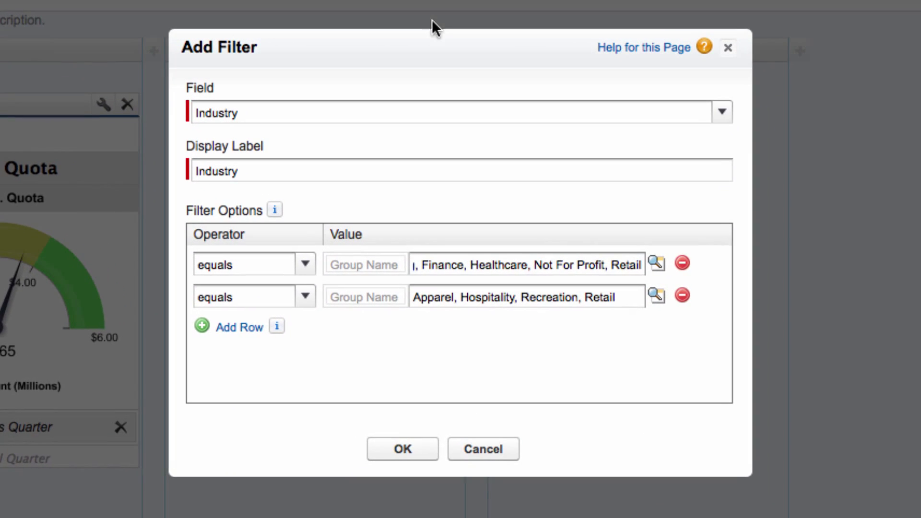
Add a third row named 'Group 3' with Biotechnology, Chemicals, Construction, Engineering and Environmental.
left_click(297, 332)
left_click(430, 329)
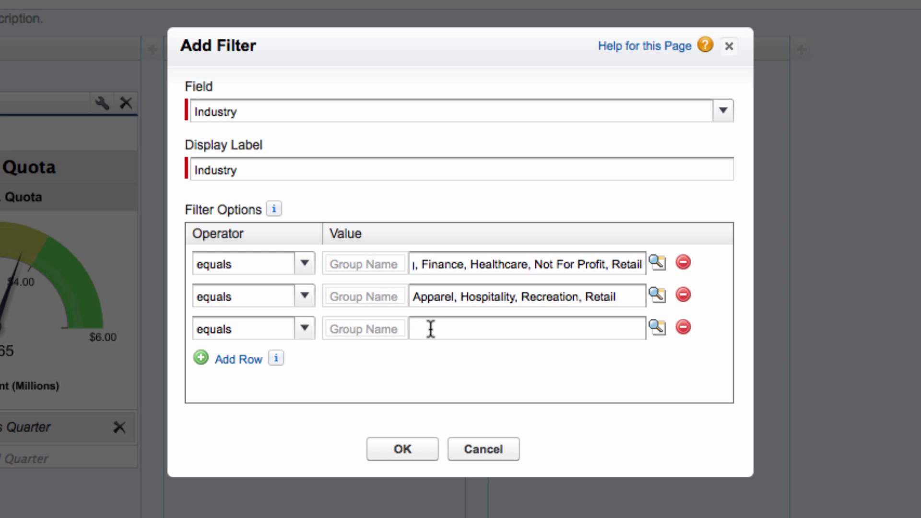
left_click(657, 328)
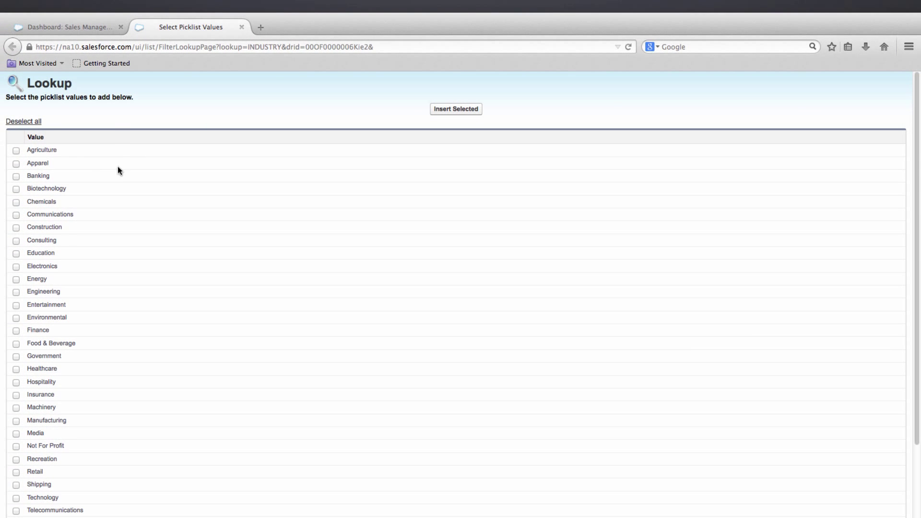
left_click(15, 190)
left_click(15, 202)
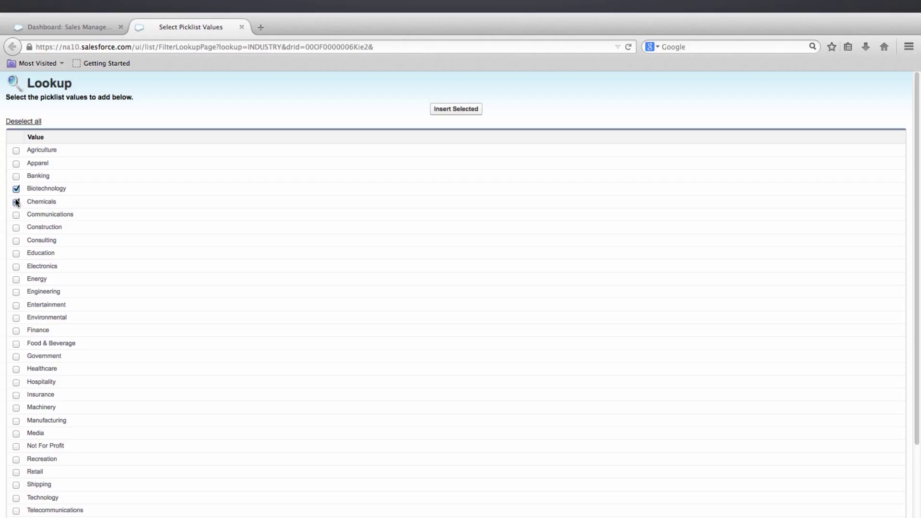
left_click(16, 228)
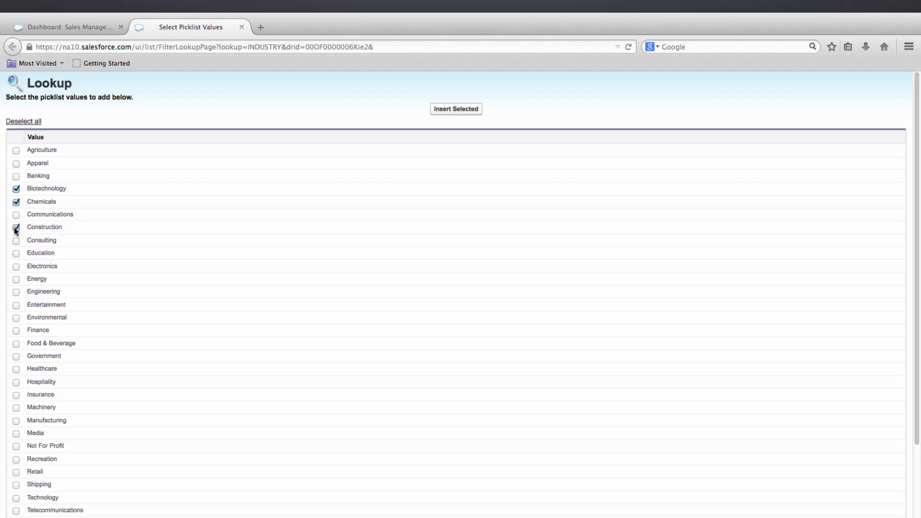
left_click(15, 293)
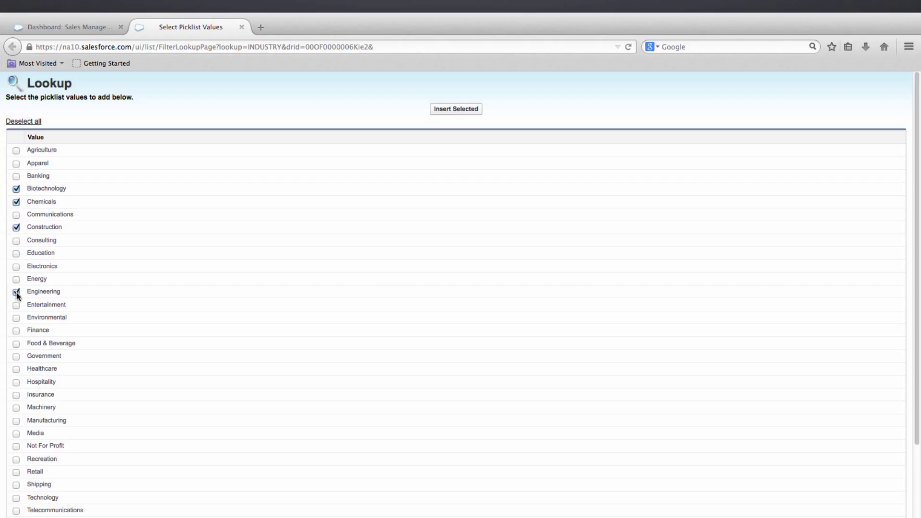
left_click(16, 318)
left_click(436, 114)
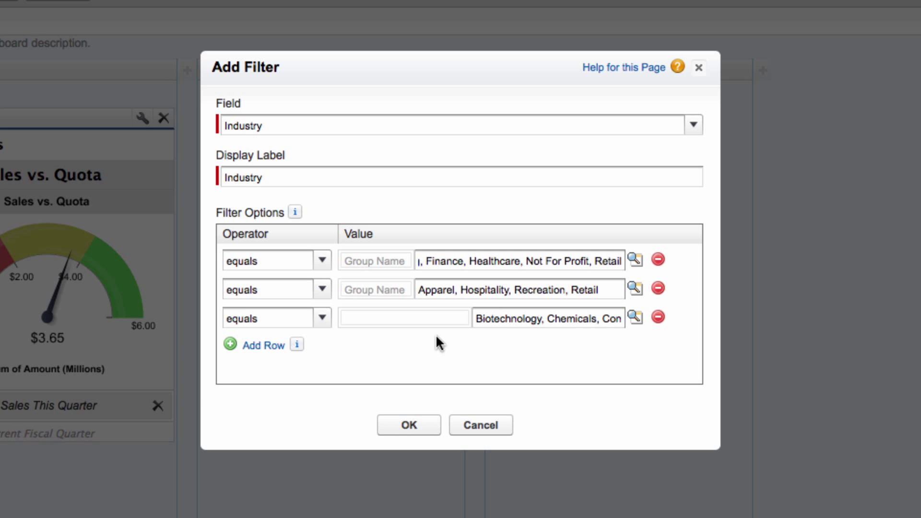
type("Group 3")
Confirm the filter, show the Apparel group on the gauge ($0.89), then remove the Industry filter.
left_click(402, 427)
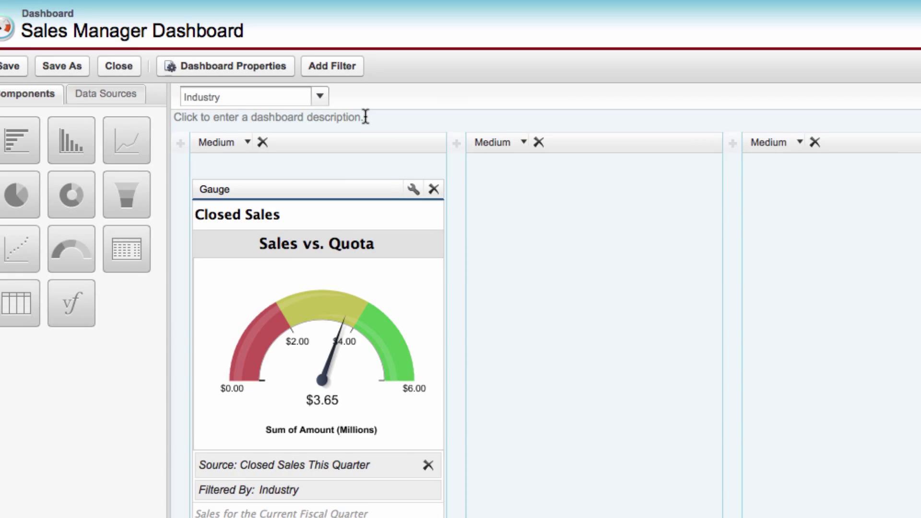
left_click(292, 118)
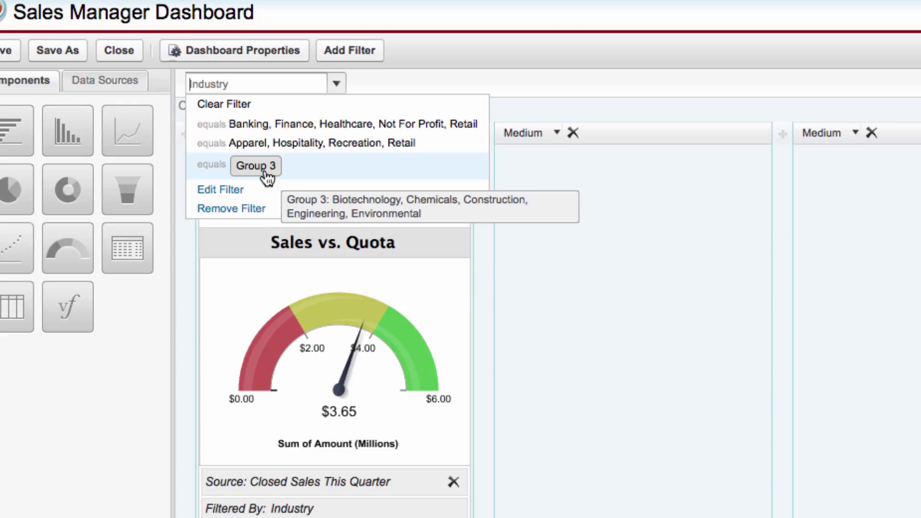
left_click(304, 143)
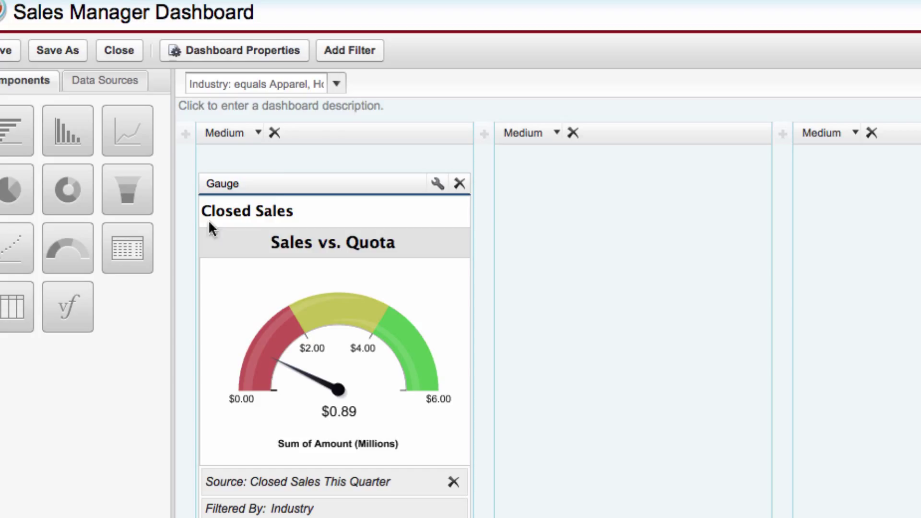
left_click(338, 84)
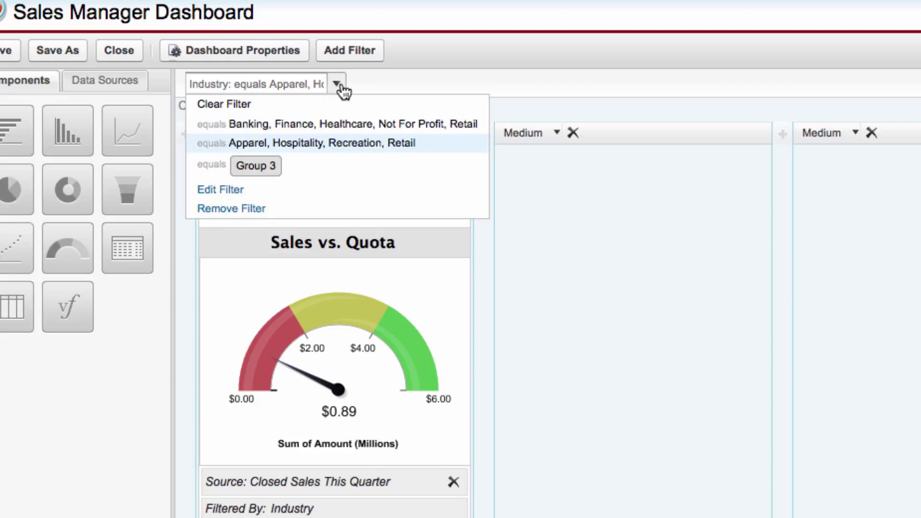
left_click(235, 209)
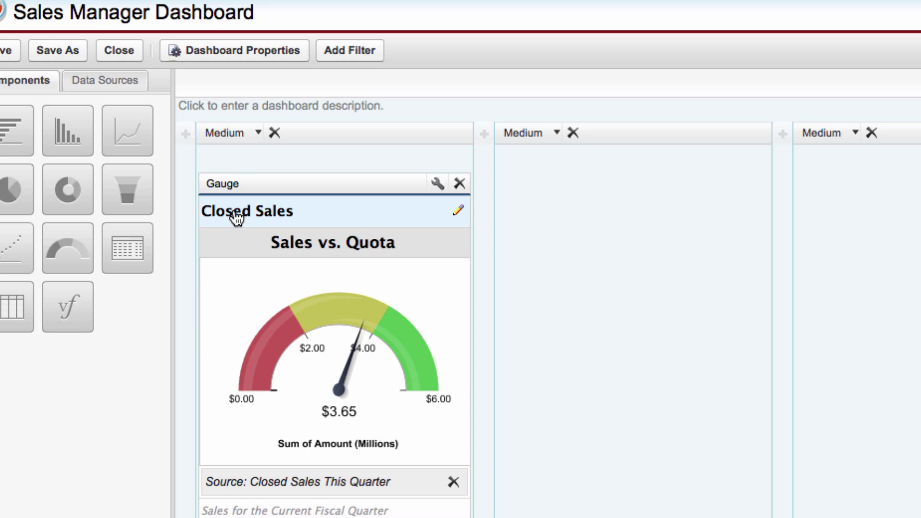